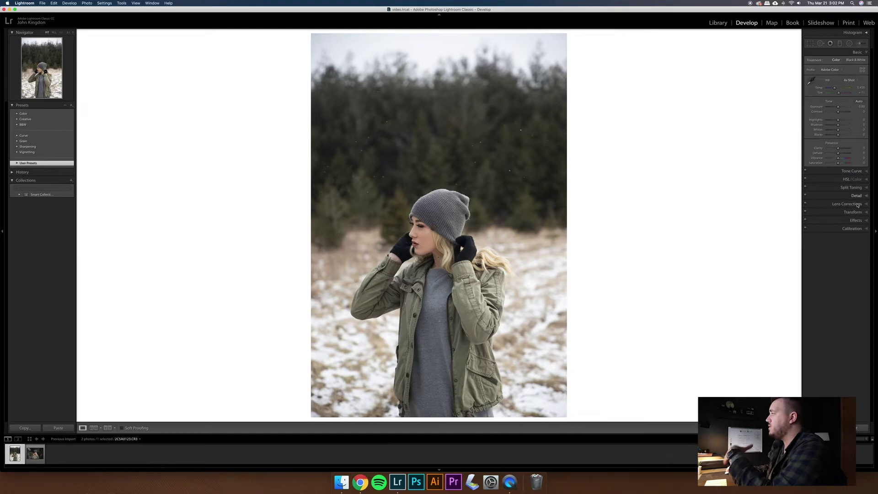
Step: Enable the lens profile corrections for the portrait of the woman in the snowy field
click(853, 205)
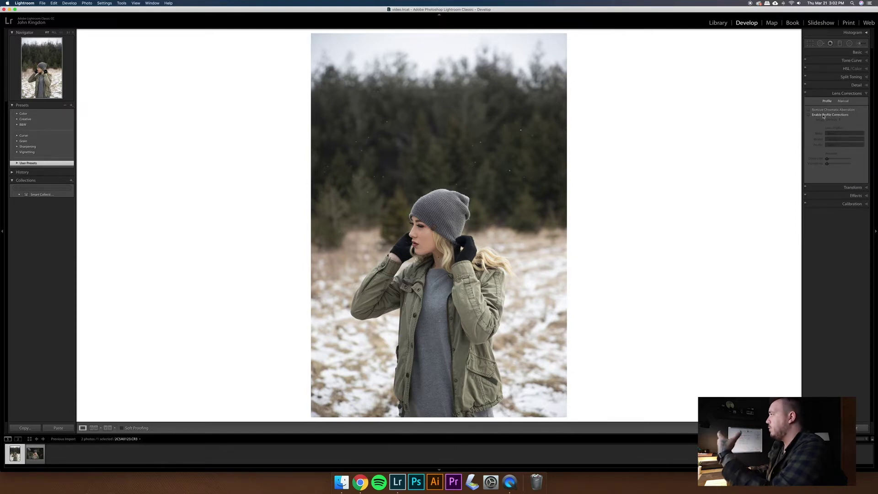
click(823, 115)
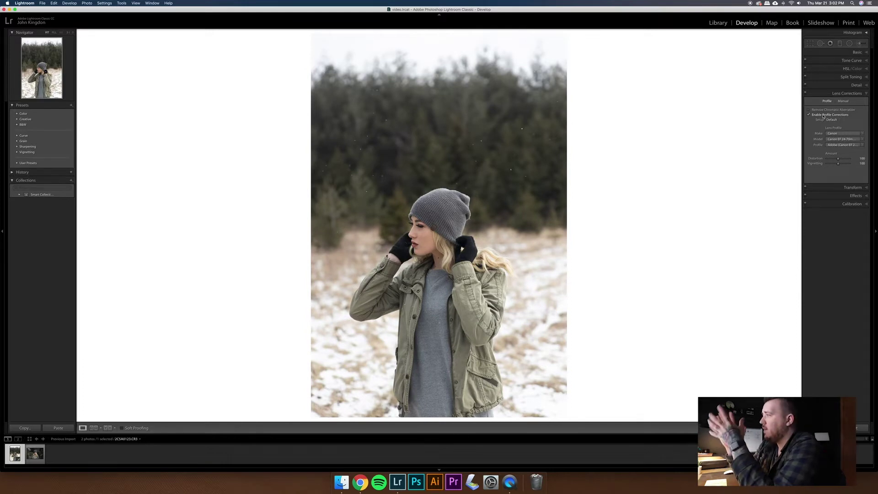
Step: Shape the RGB tone curve into a faded S-curve with a lifted black point, darker shadows, brighter upper tones and a slightly lowered white point
click(851, 61)
drag(807, 129, 818, 120)
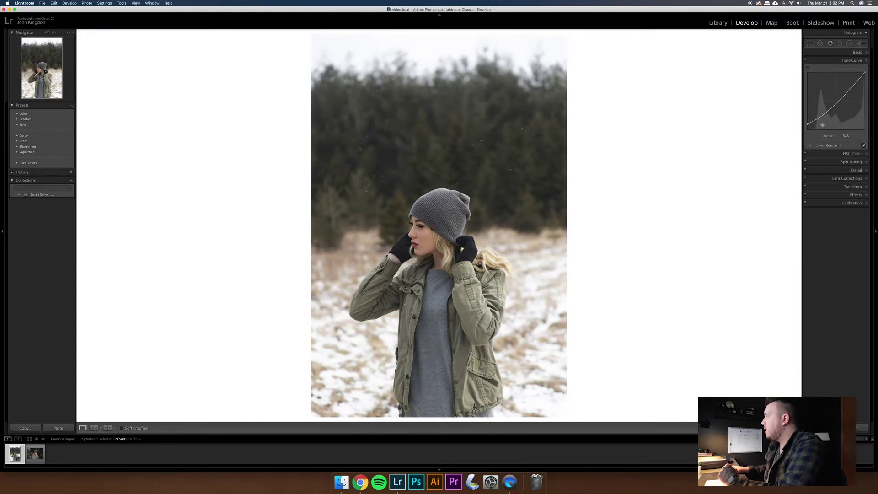
drag(863, 73, 865, 77)
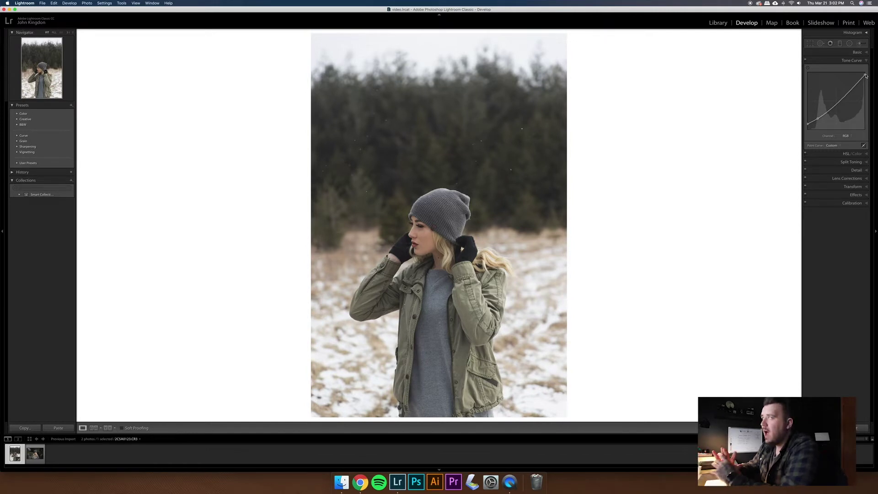
drag(865, 76, 866, 73)
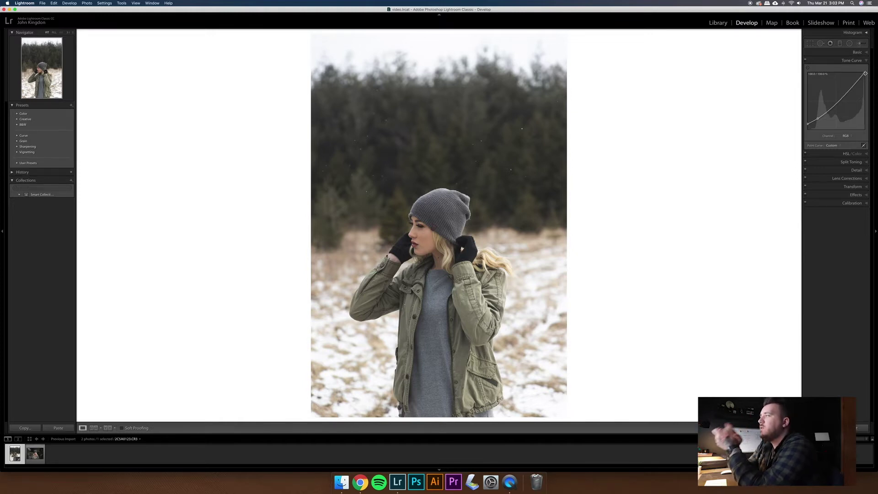
drag(865, 73, 866, 76)
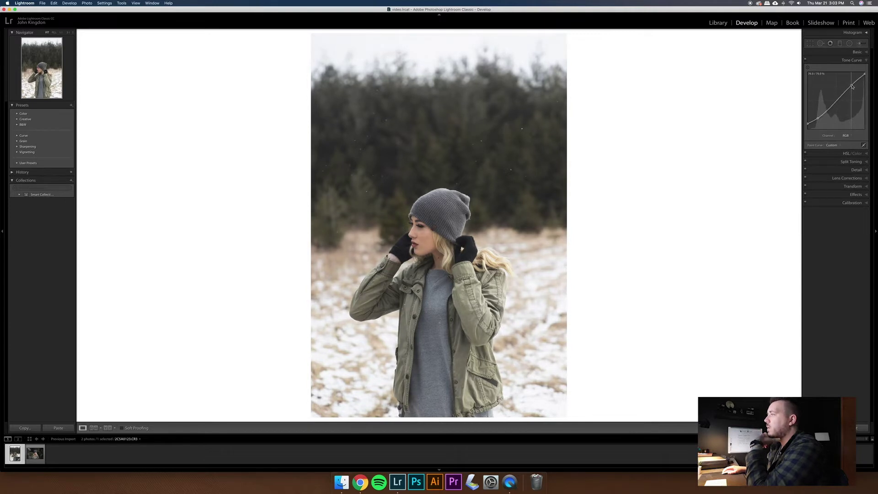
click(851, 86)
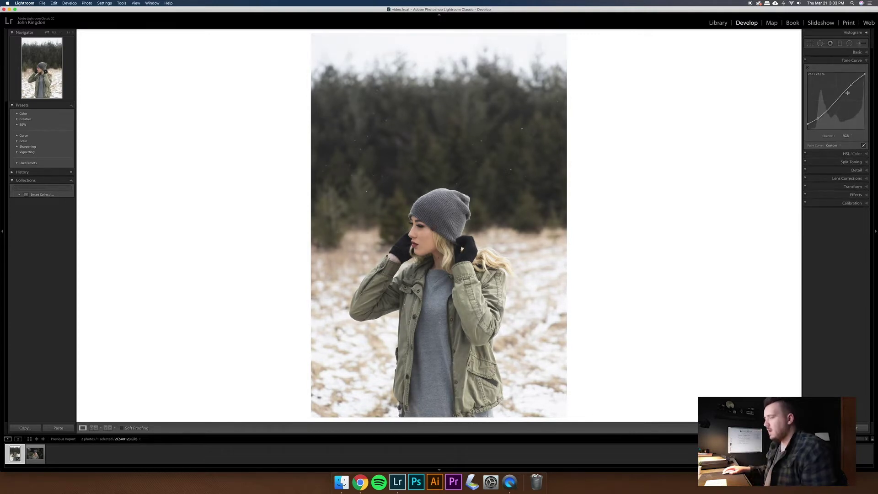
drag(839, 99, 851, 87)
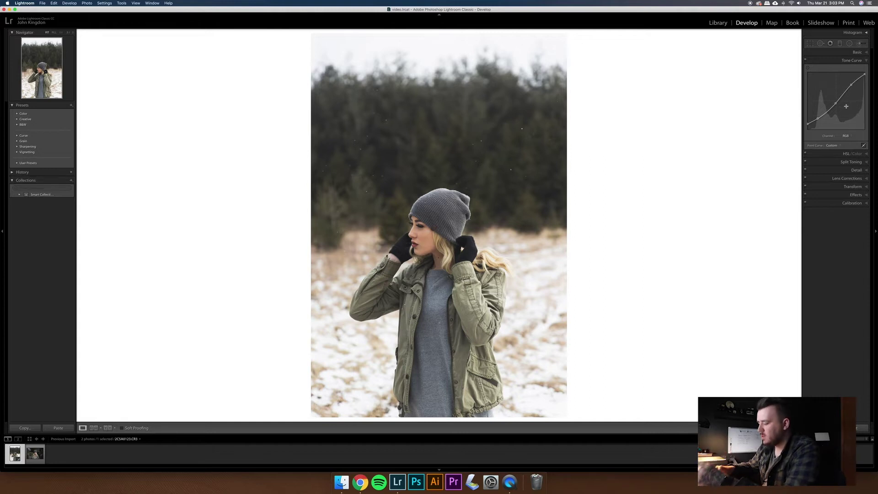
Step: Compare the unedited photo with the tone-curve edit several times
key(backslash)
key(backslash)
key(backslash)
key(backslash)
key(backslash)
key(backslash)
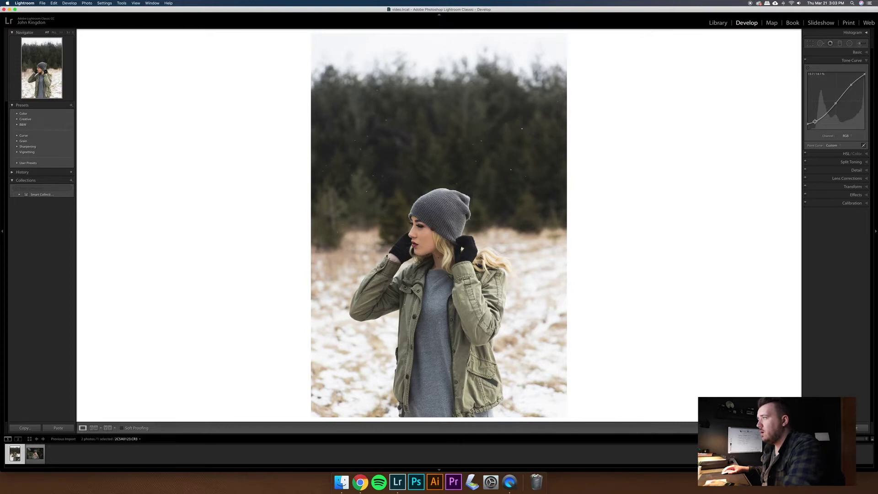
key(backslash)
key(backslash)
key(backslash)
key(backslash)
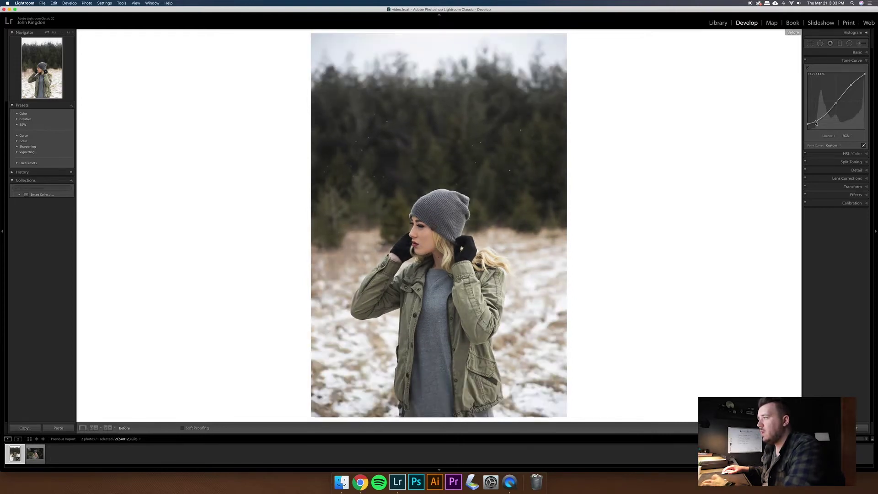
key(backslash)
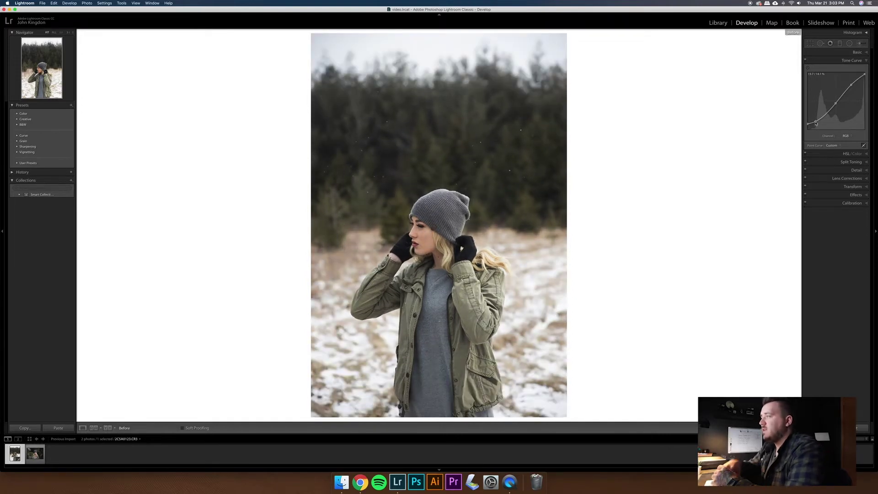
key(backslash)
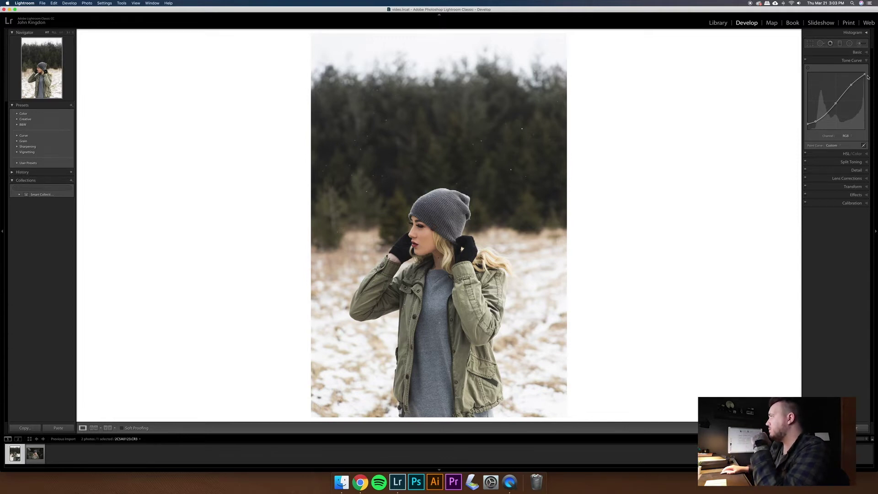
Step: Fine-tune the white point of the RGB tone curve slightly lower to mute the brightest highlights
drag(864, 75, 865, 77)
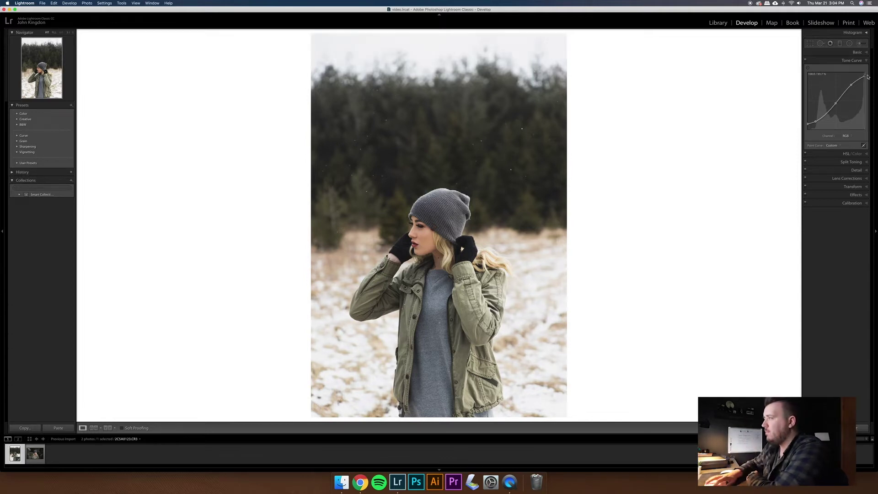
drag(865, 75, 863, 73)
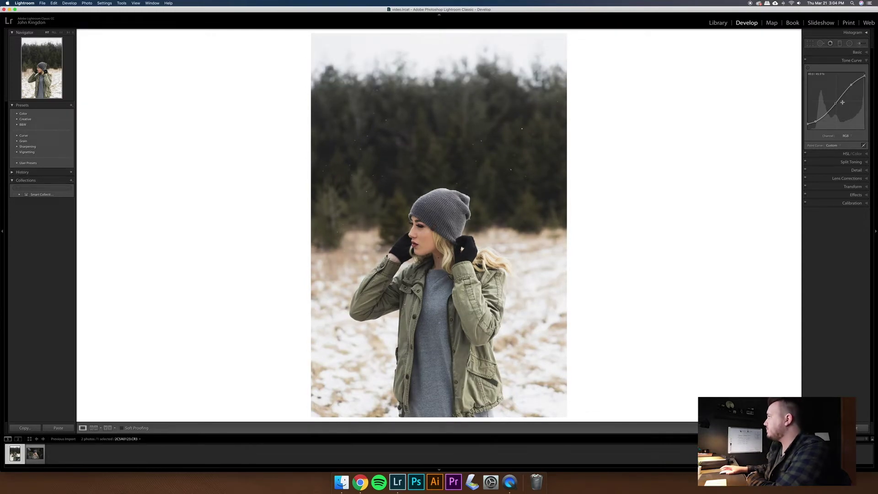
Step: Lower Highlights, set Shadows to +31, Whites to +17 and Blacks to -21, slightly raise Vibrance and reduce Saturation, and compare with the original
click(855, 54)
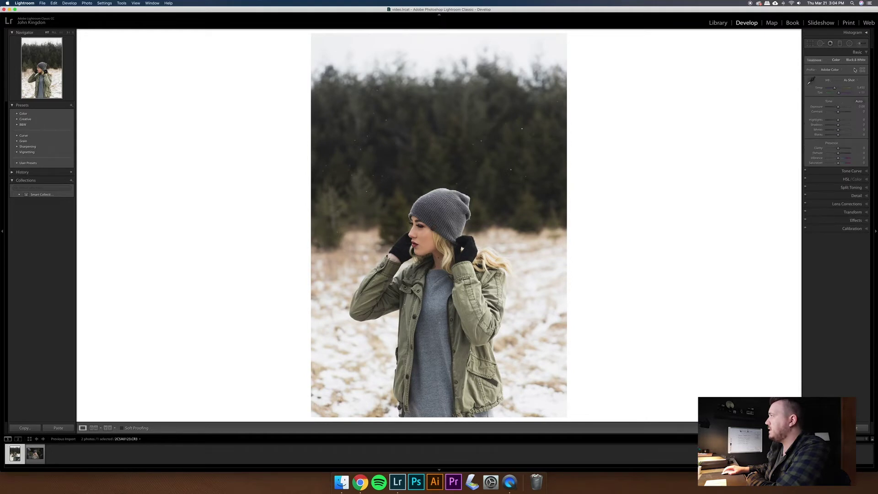
drag(834, 121, 830, 121)
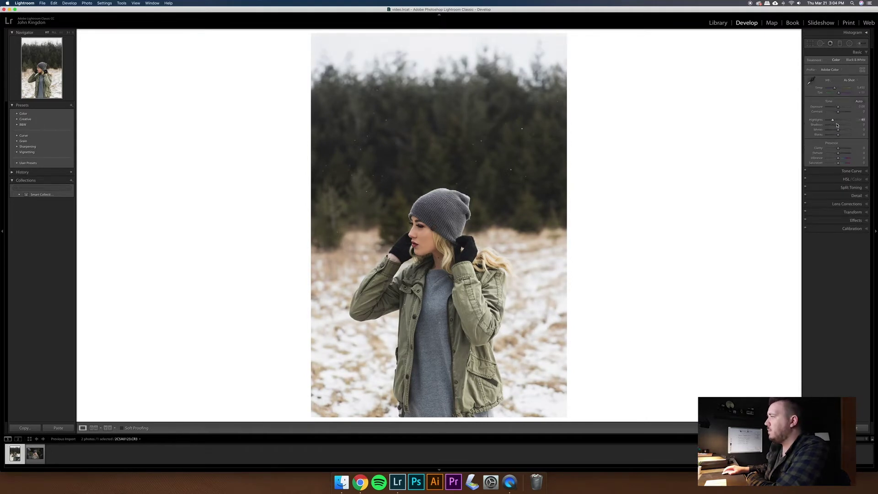
drag(840, 125, 842, 125)
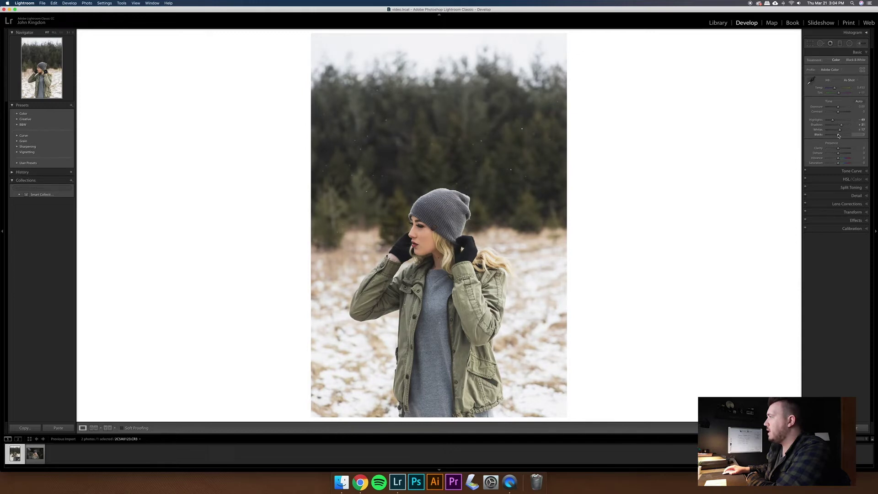
drag(836, 136, 836, 135)
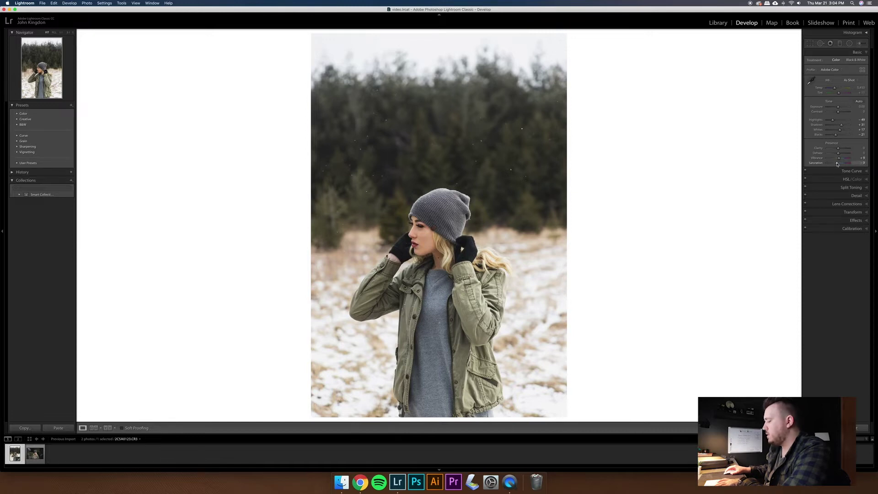
key(backslash)
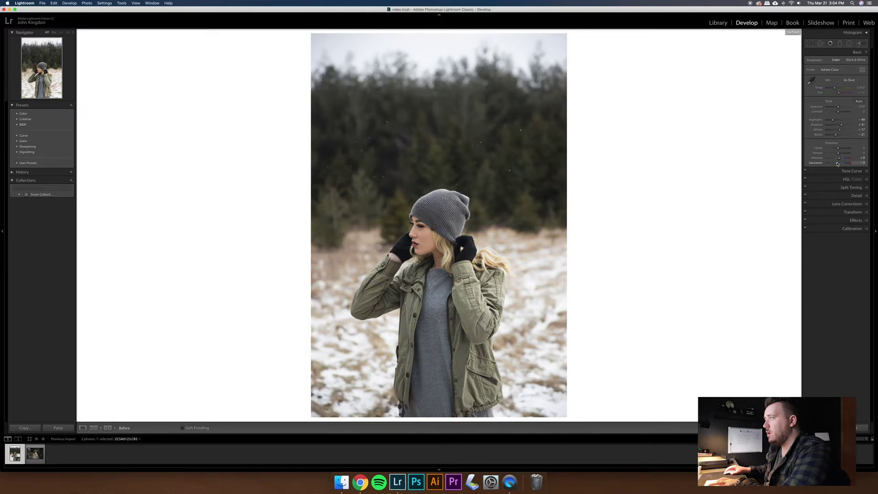
key(backslash)
key(backslash)
key(backslash)
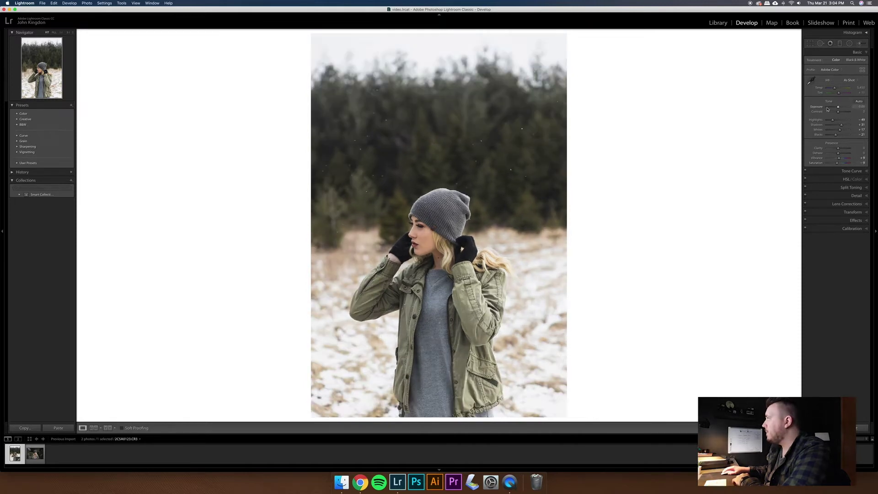
Step: Try the Auto white balance preset and return the white balance to As Shot
click(851, 80)
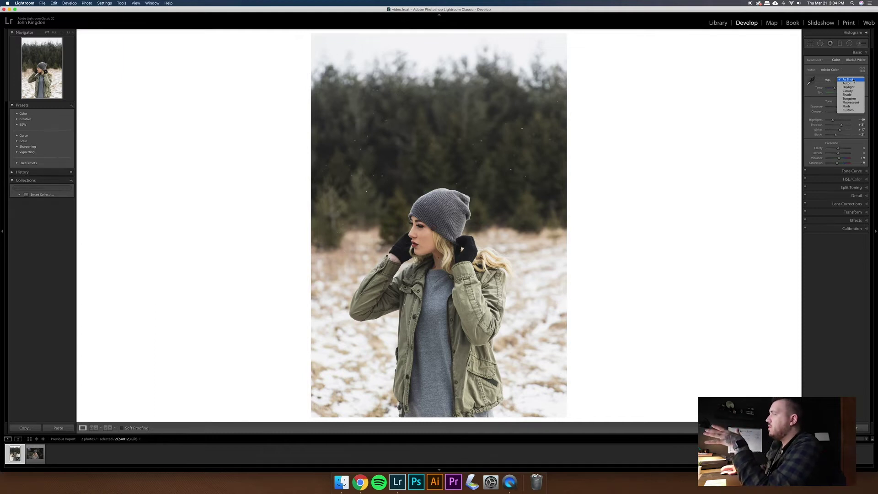
click(847, 83)
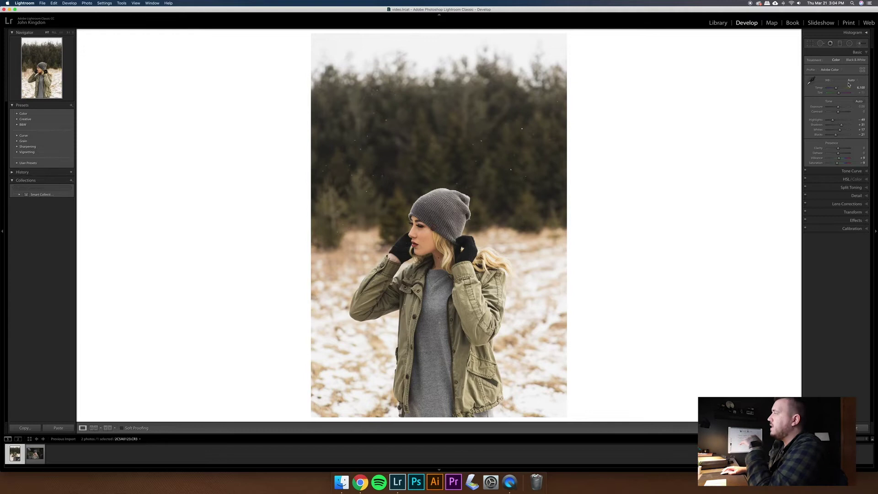
click(848, 83)
click(851, 76)
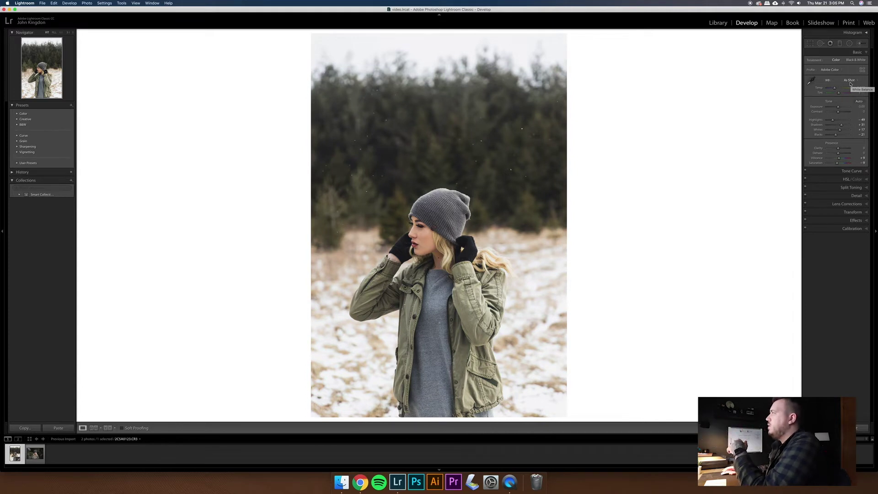
Step: Warm the white balance by setting Temperature to 5,700, and compare the result with the unedited photo
key(period)
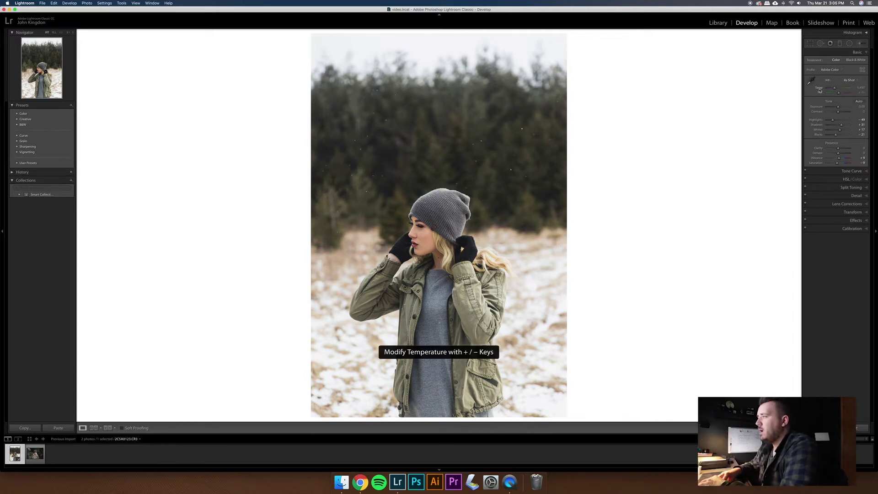
key(equal)
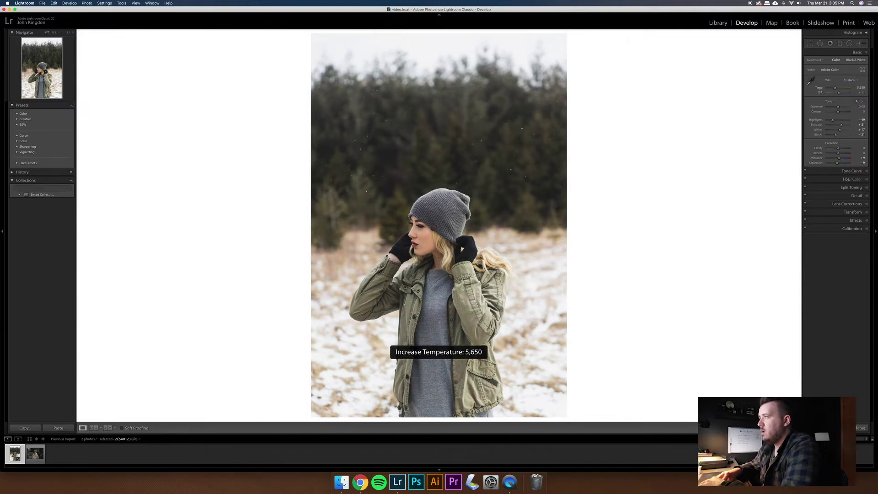
key(equal)
key(equal)
key(minus)
key(minus)
key(equal)
key(backslash)
key(backslash)
key(backslash)
key(backslash)
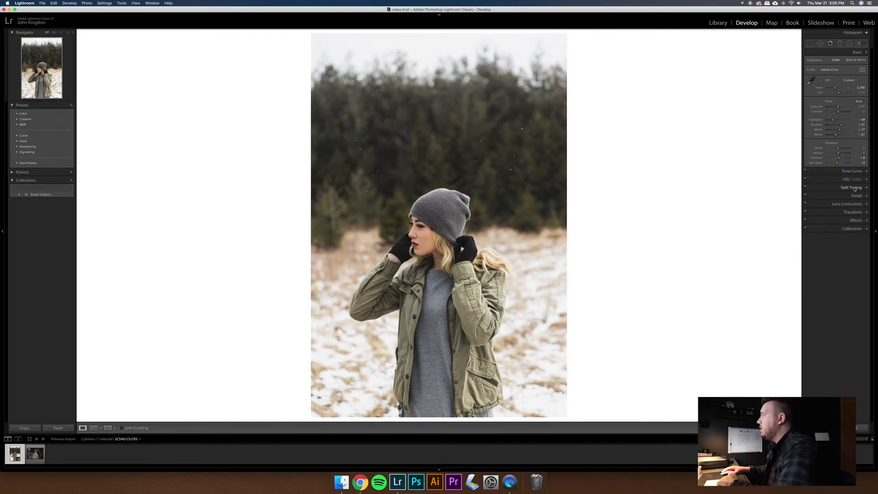
Step: Try nudging the Tint up and down in small increments and return it to +11
click(820, 93)
key(plus)
key(minus)
key(plus)
key(minus)
key(minus)
key(plus)
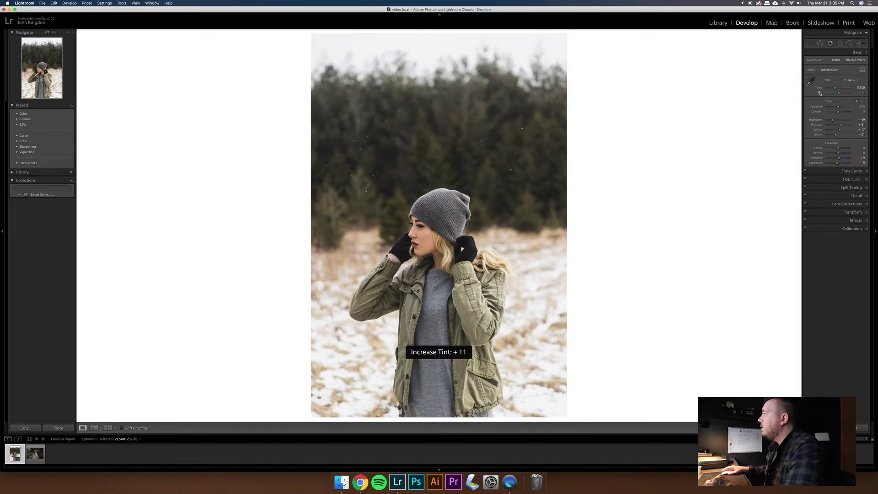
Step: Try shifting the yellow and green hues with targeted adjustments on the jacket and trees, and undo the hue changes
click(857, 53)
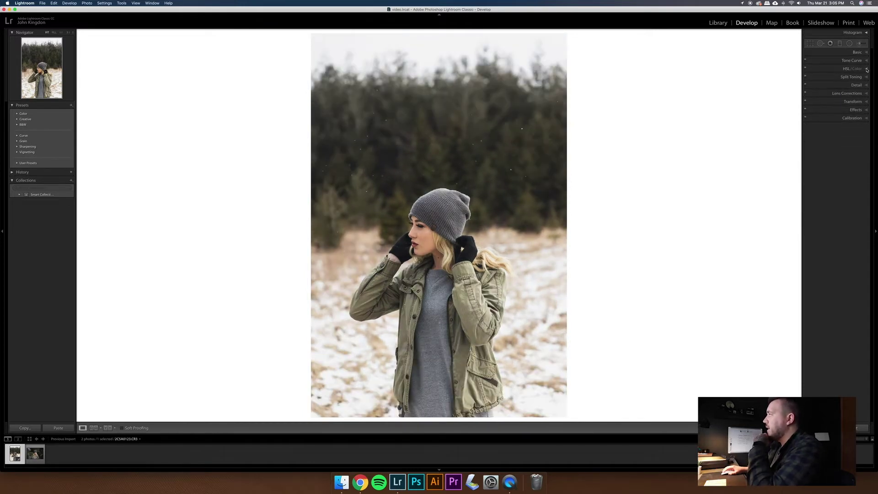
click(866, 70)
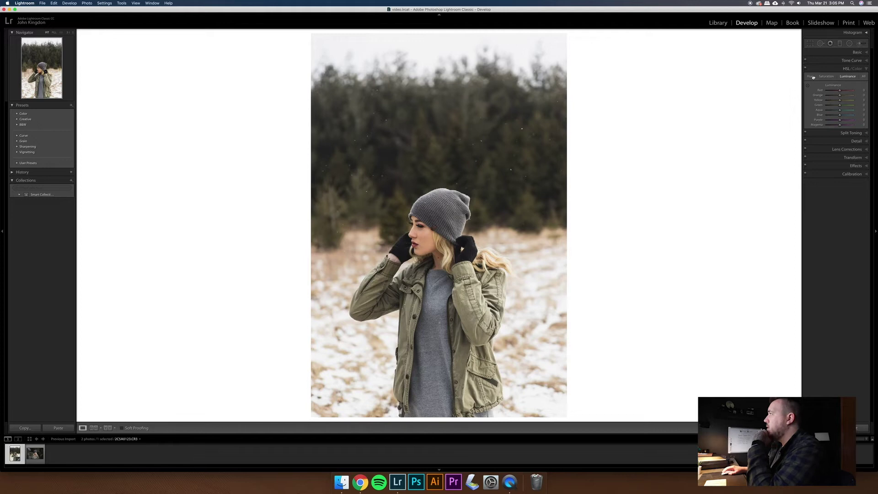
click(810, 77)
click(807, 86)
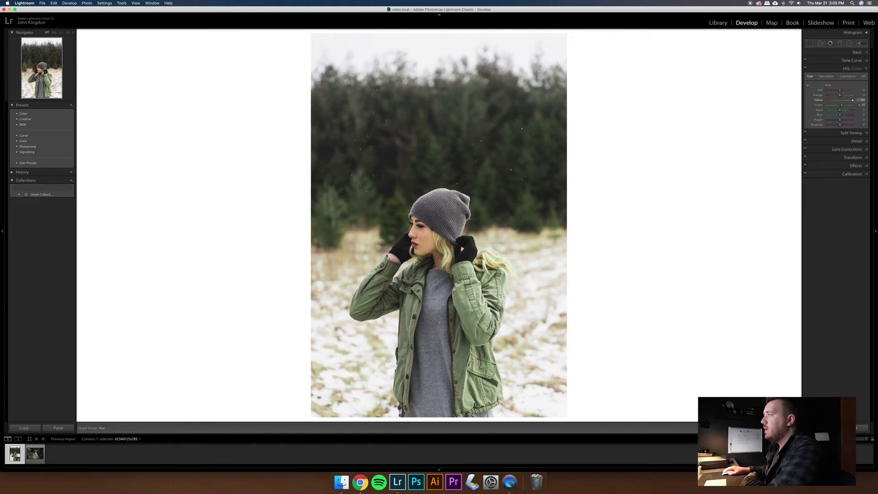
drag(475, 325, 475, 265)
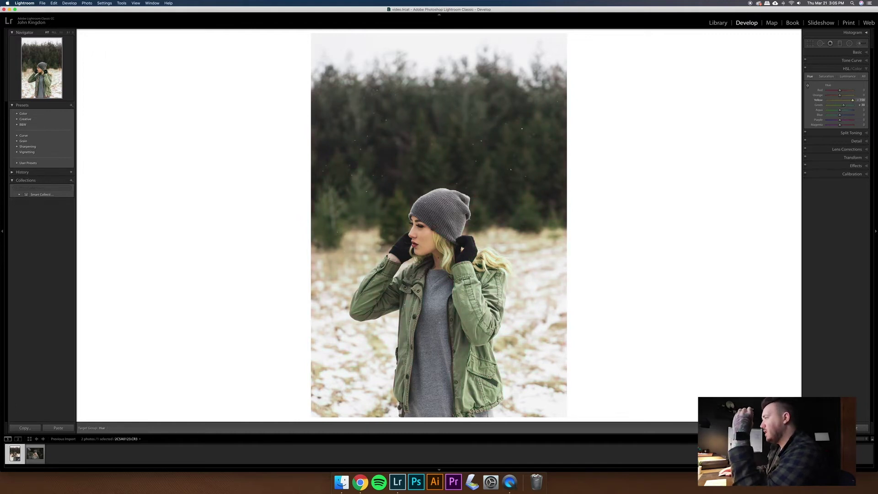
drag(506, 170, 506, 151)
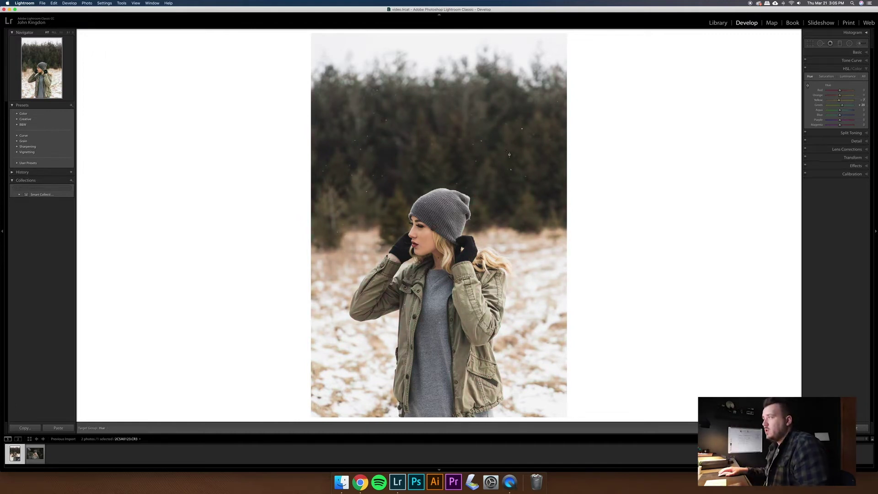
key(super+z)
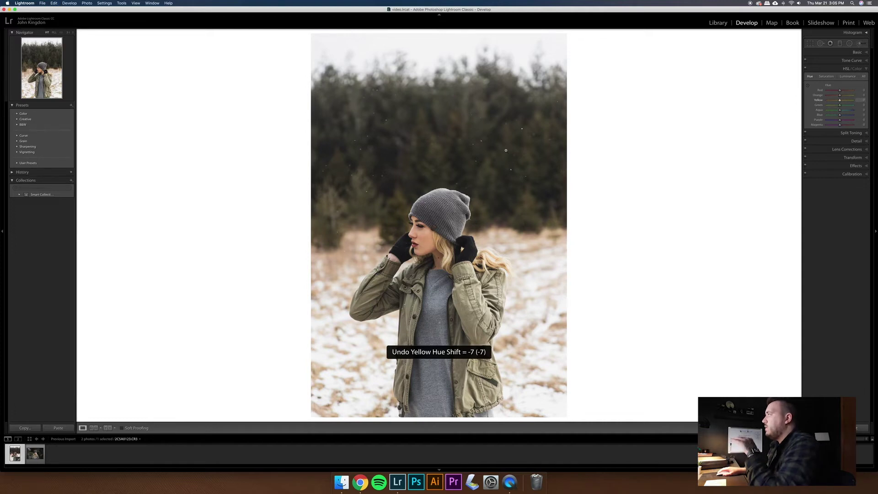
Step: Lower the saturation and luminance of the yellows and greens with HSL targeted adjustments, and compare the result with the unedited photo
click(825, 77)
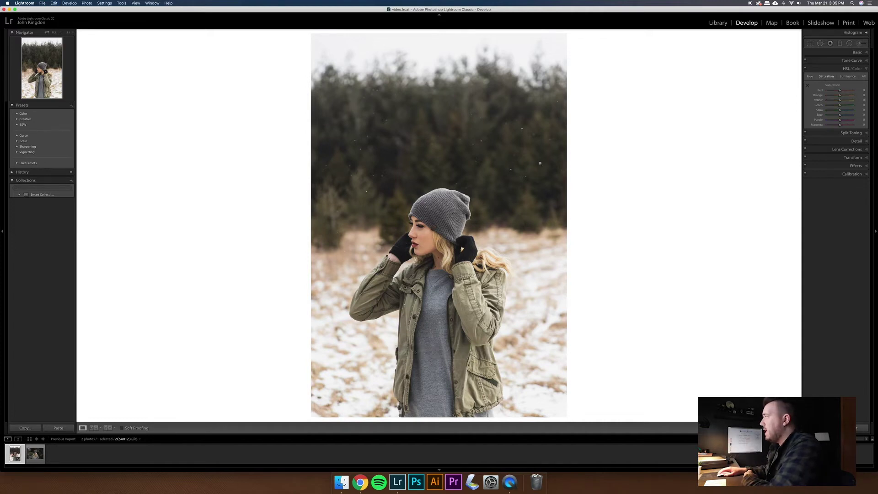
click(807, 85)
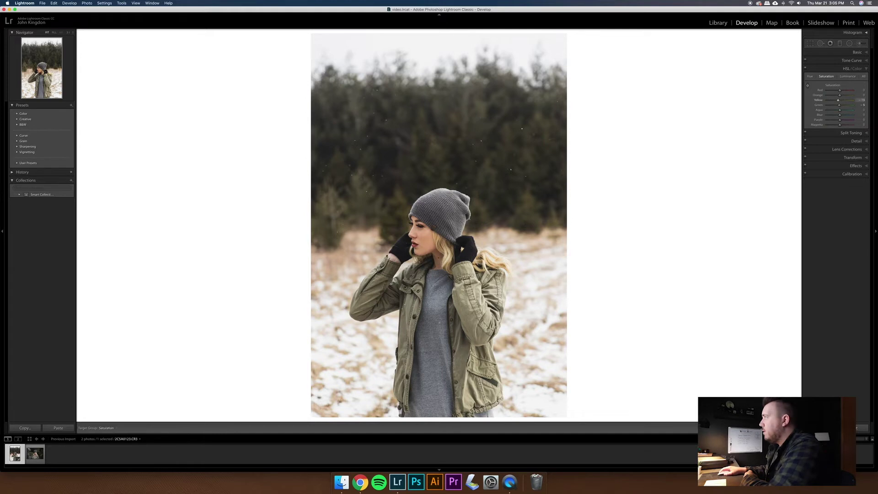
click(844, 77)
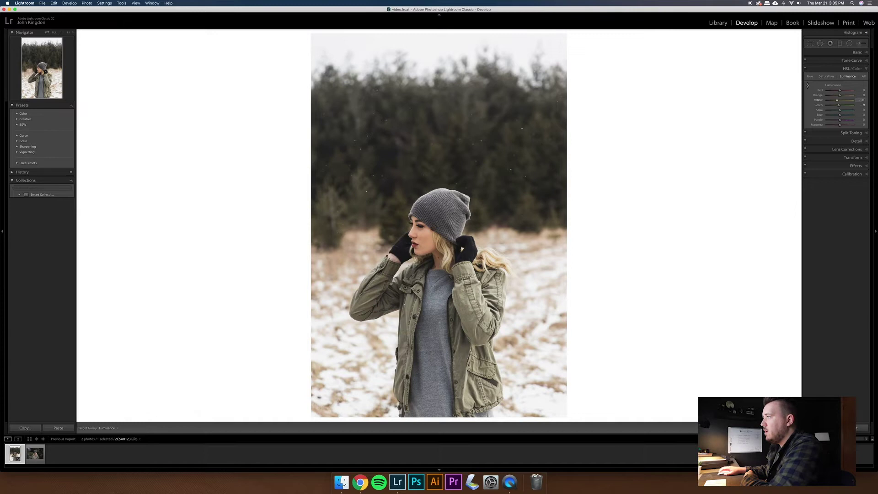
key(backslash)
key(backslash)
key(backslash)
key(backslash)
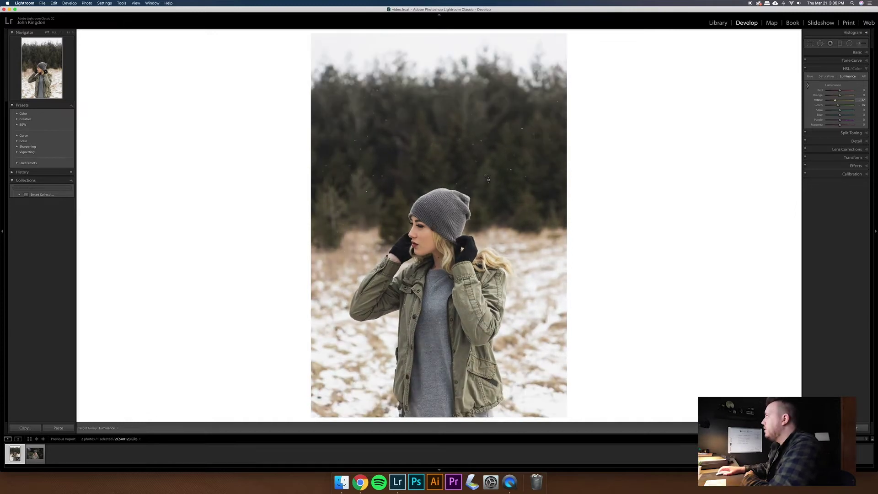
click(826, 76)
click(848, 78)
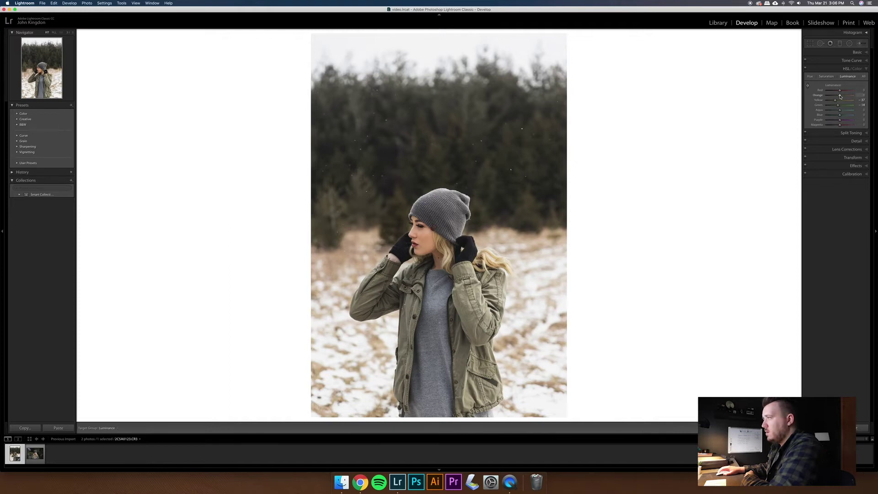
Step: Brighten the oranges slightly in HSL Luminance, and reduce the orange and yellow saturation
drag(839, 96, 842, 97)
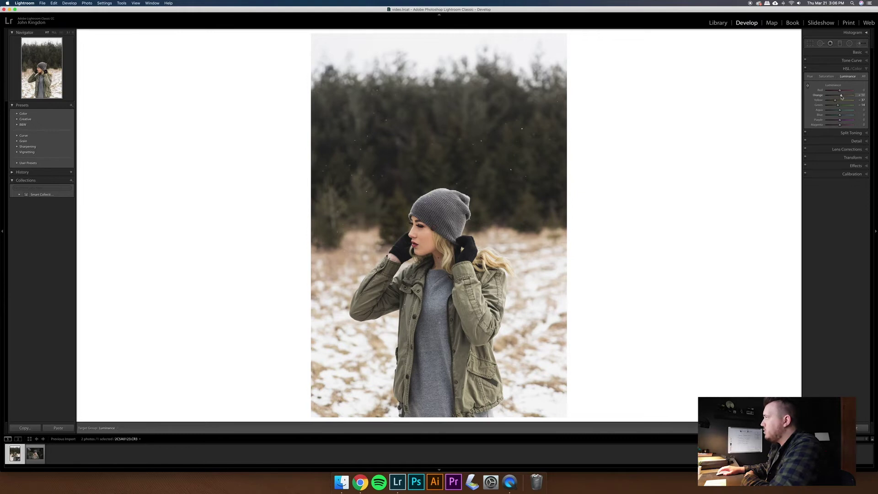
click(826, 77)
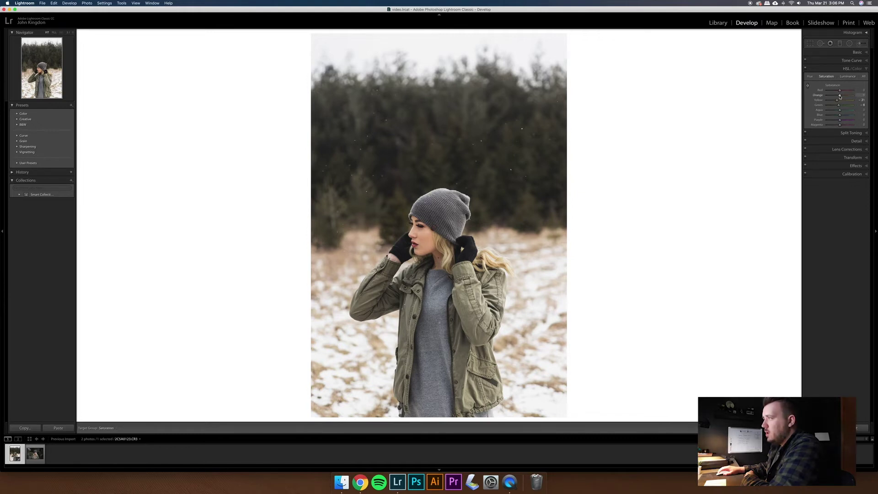
drag(839, 97, 839, 97)
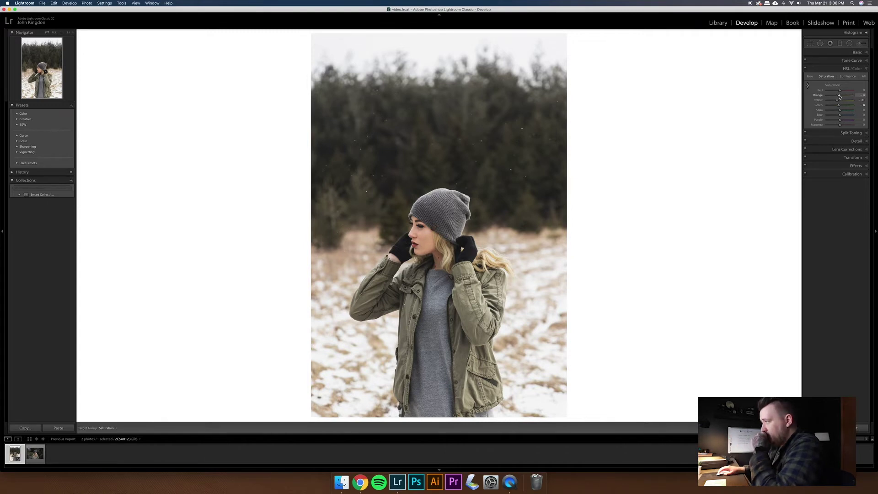
drag(837, 100, 833, 101)
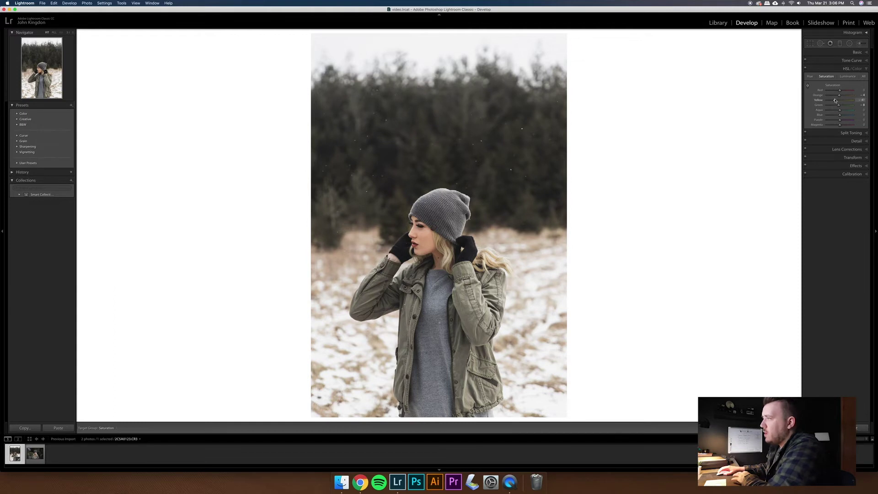
drag(835, 101, 835, 100)
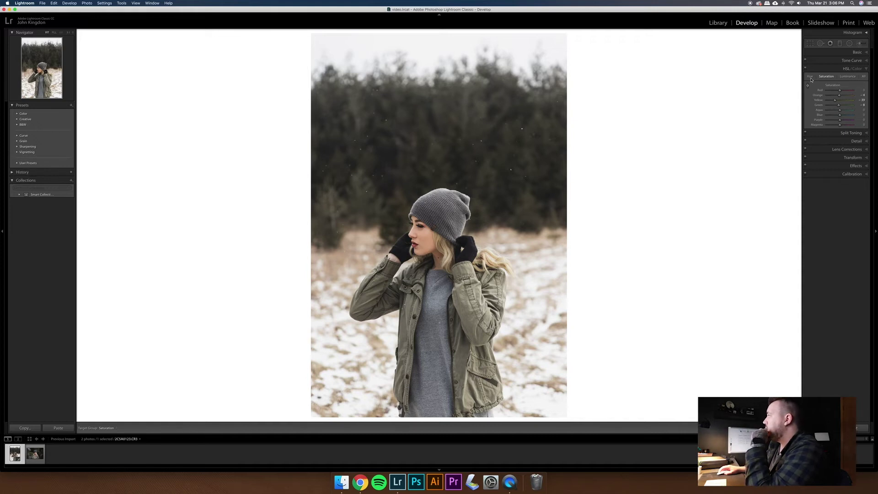
Step: Split-tone the highlights with the preset blue at Hue 215 and reduce its saturation to a subtle tint
click(851, 132)
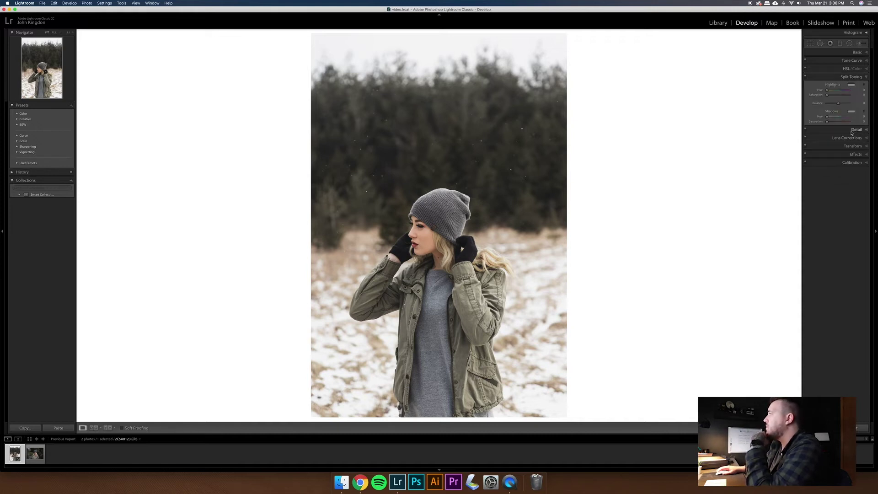
click(851, 86)
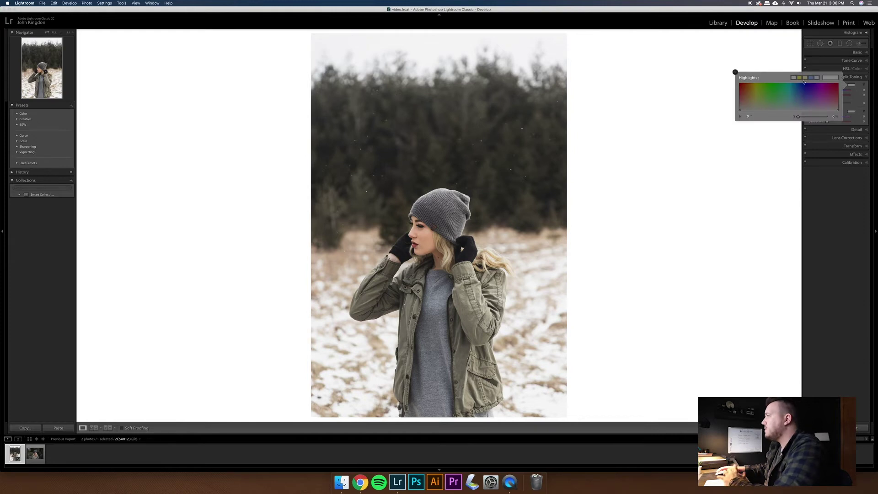
click(817, 78)
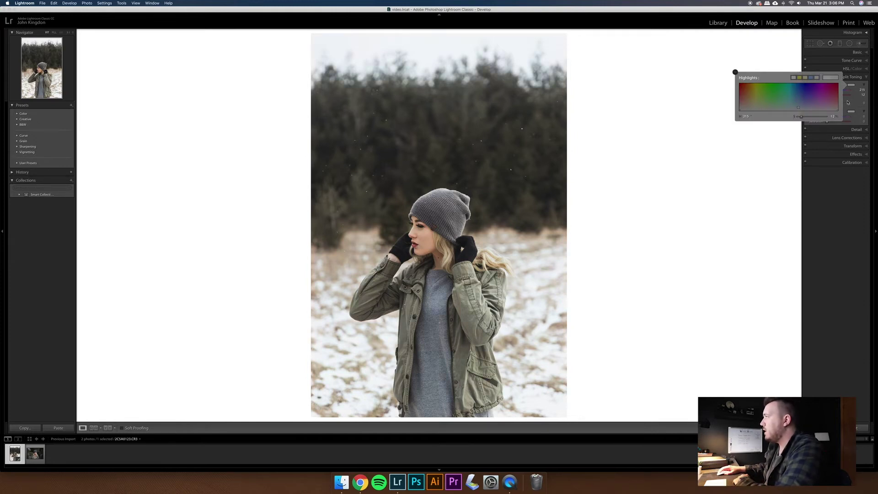
drag(803, 118, 800, 118)
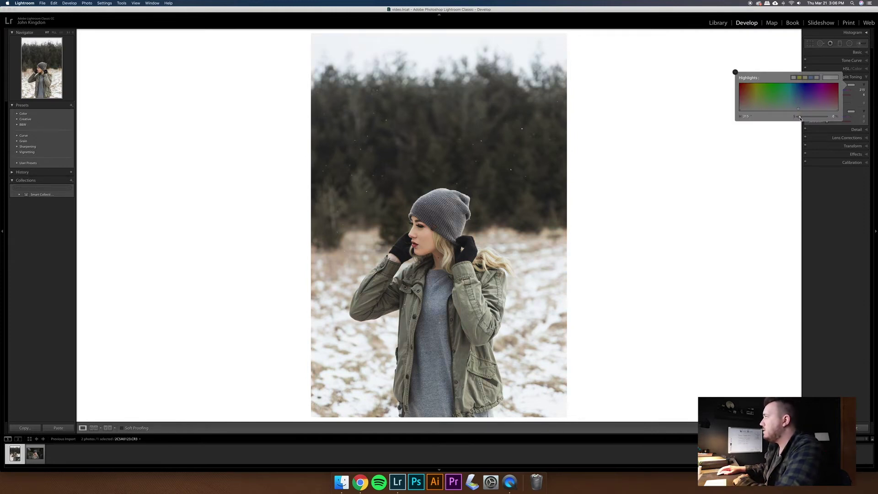
Step: Split-tone the shadows with the preset warm tone at Hue 37 and reduce its saturation to a subtle tint
click(852, 111)
click(805, 105)
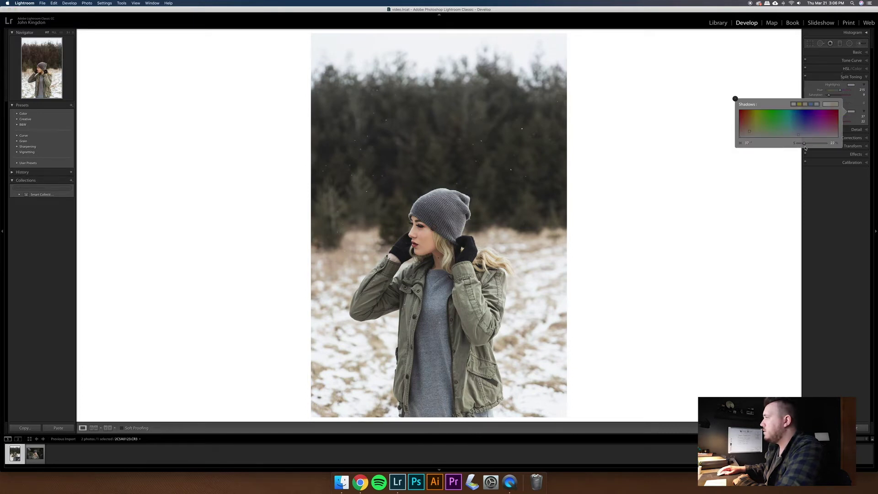
drag(803, 144, 799, 144)
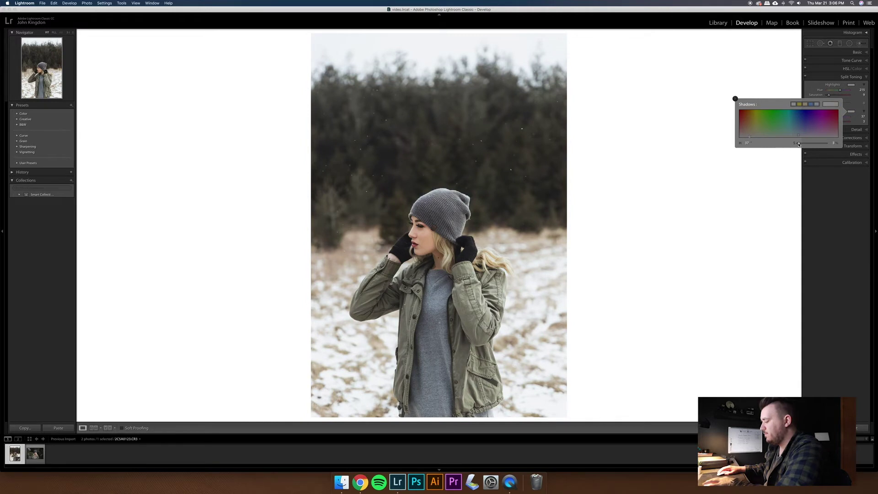
click(821, 200)
Step: Lower the highlight tint's saturation slightly, set the split toning balance to -27, and compare the photo with split toning off and on
click(805, 78)
click(806, 78)
click(805, 78)
click(806, 78)
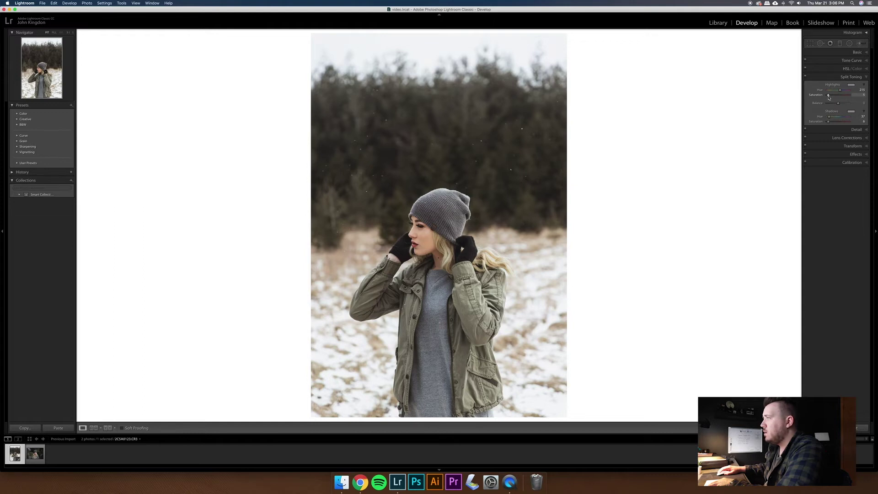
drag(838, 104, 836, 104)
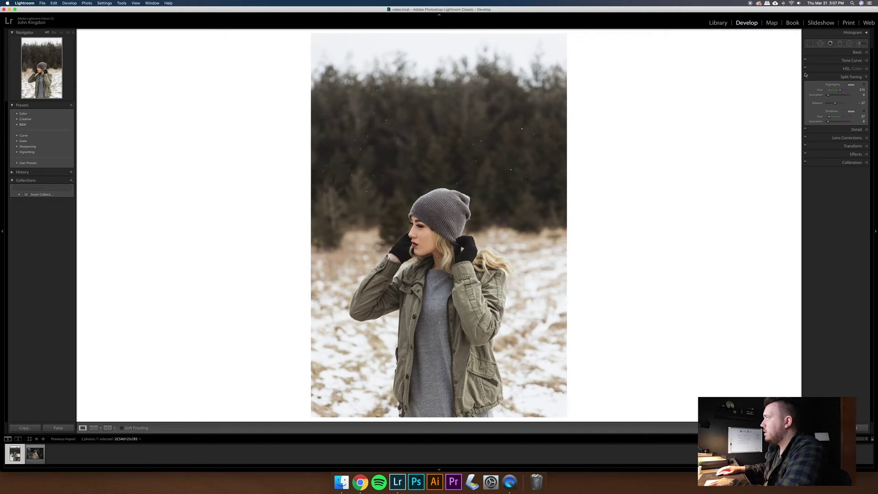
click(816, 76)
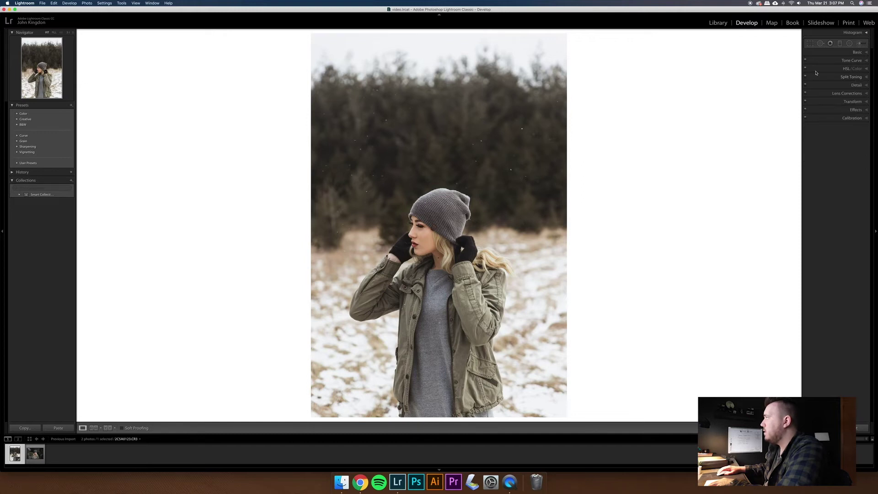
click(817, 77)
click(805, 77)
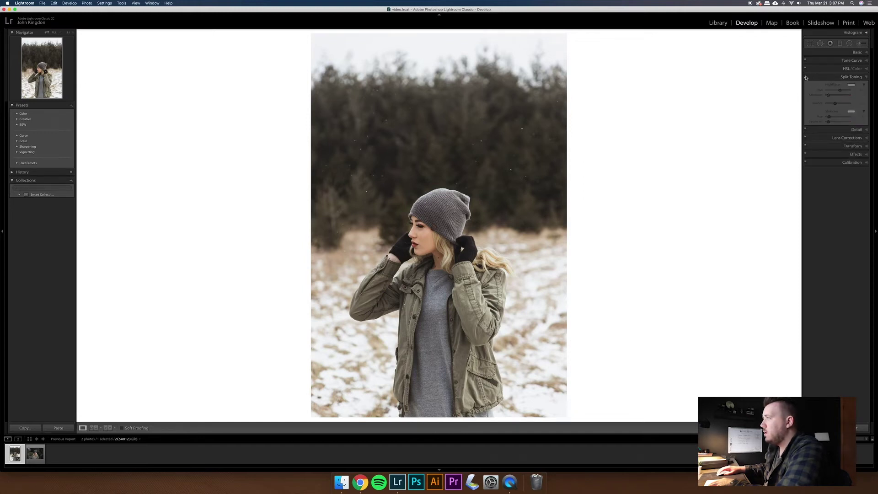
click(805, 77)
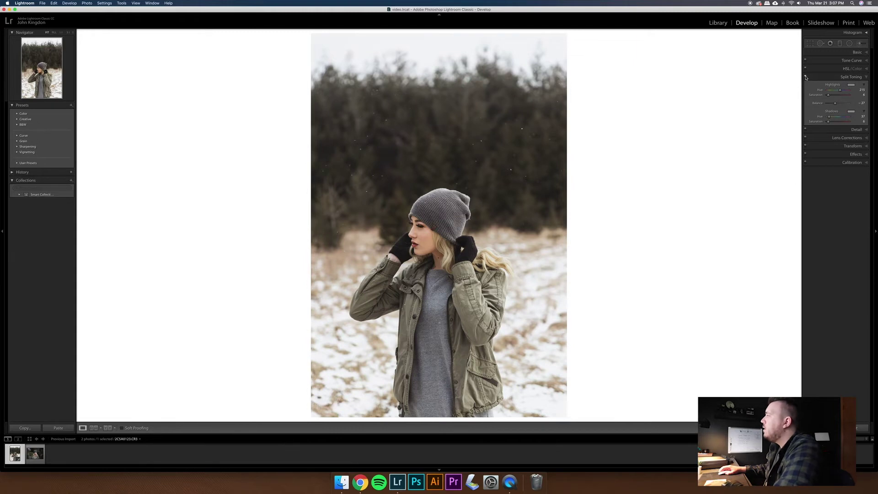
Step: Add a small amount of grain to the photo and inspect it on the subject's face and hat at close zoom
click(850, 130)
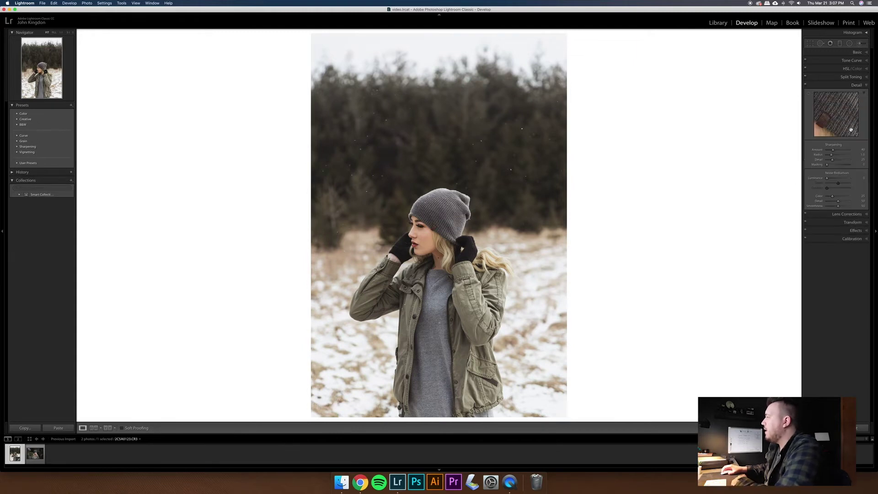
click(855, 231)
drag(828, 164, 830, 163)
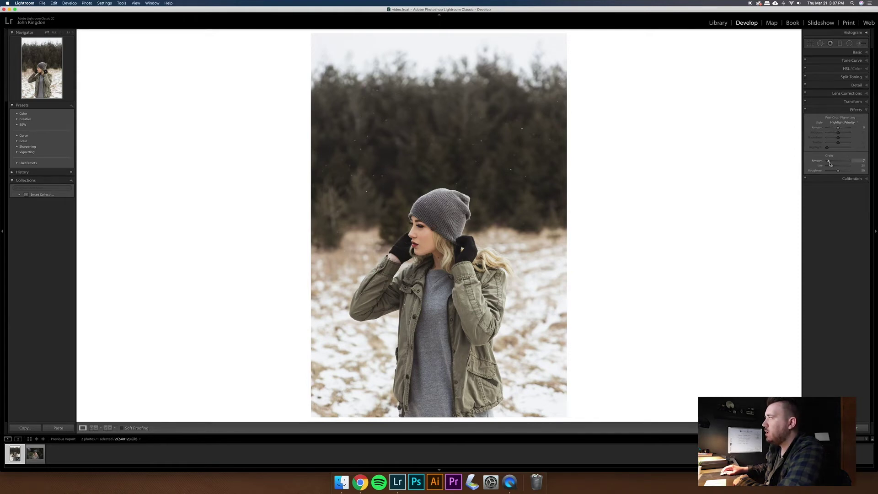
click(485, 221)
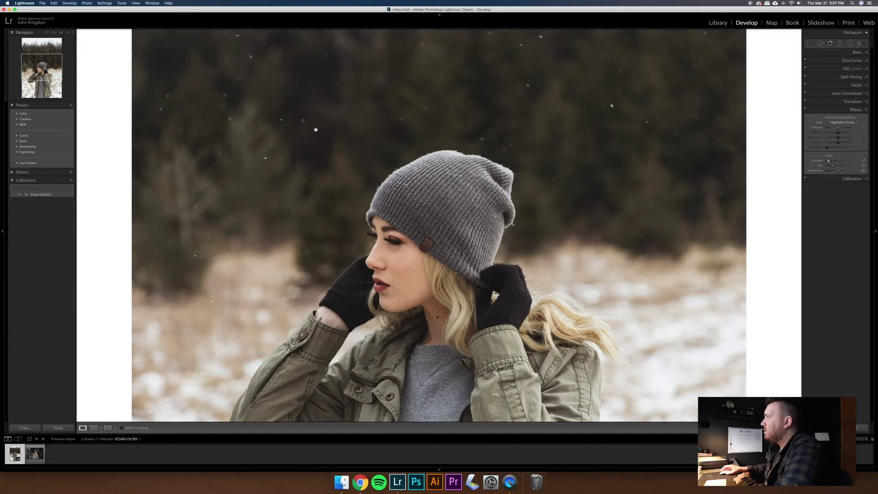
click(589, 163)
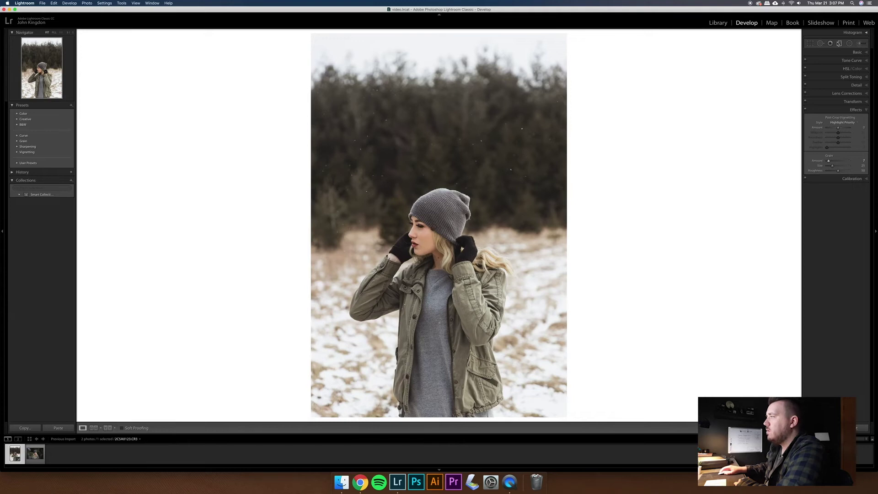
Step: Add a graduated filter fading upward from the subject's chest to the trees, reset its previous settings, and lower its exposure slightly
click(839, 43)
drag(452, 278, 454, 151)
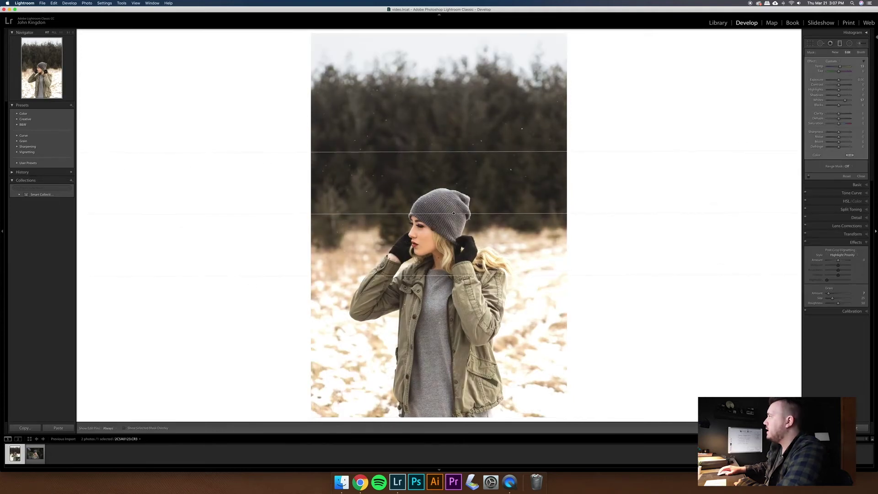
double_click(819, 66)
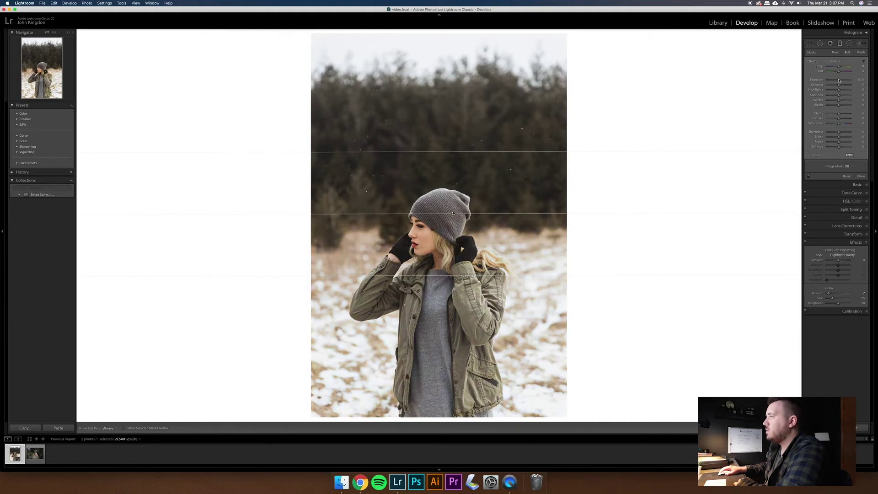
drag(839, 80, 838, 81)
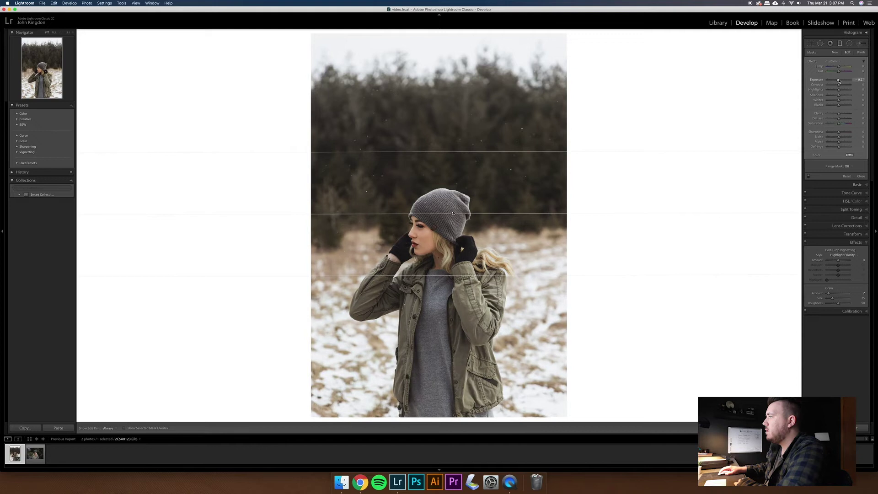
click(840, 44)
Step: Compare the finished edit with the unedited photo, and view it alone with the interface hidden
key(backslash)
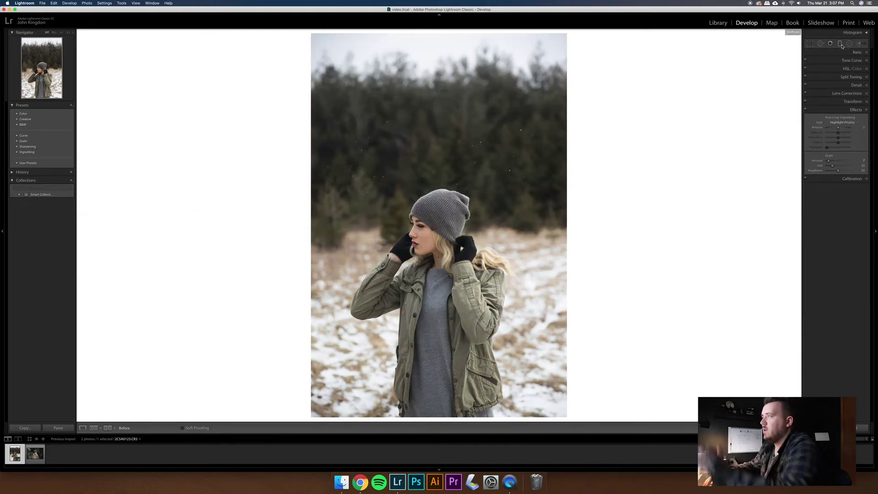
key(backslash)
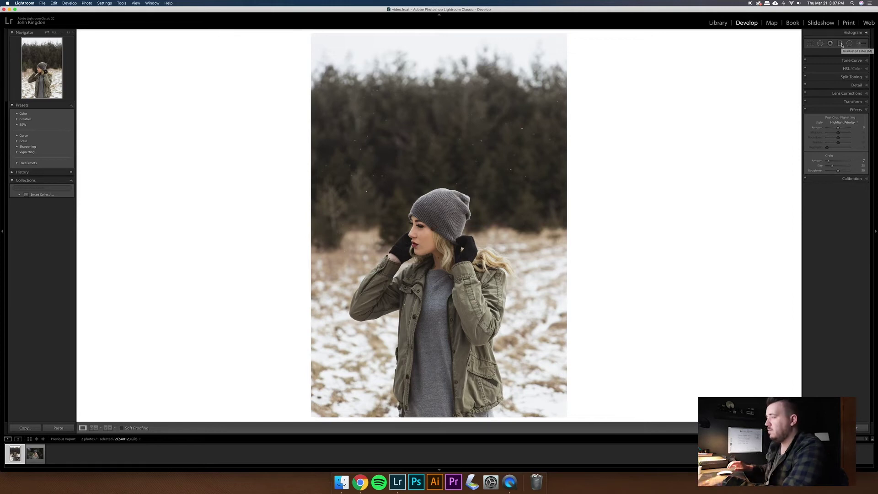
key(backslash)
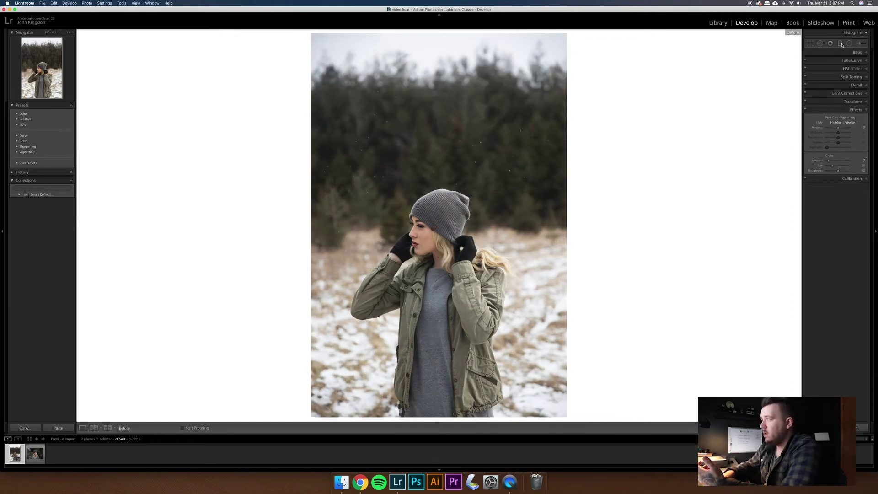
key(backslash)
key(l)
key(l)
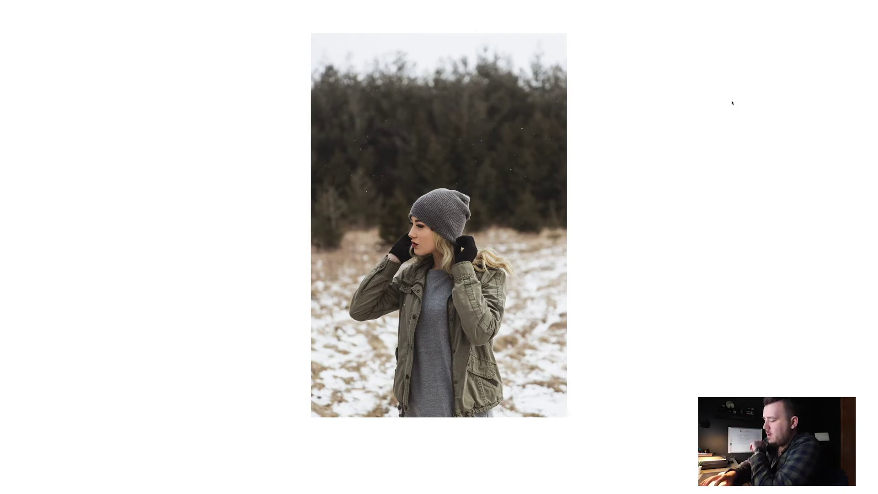
key(l)
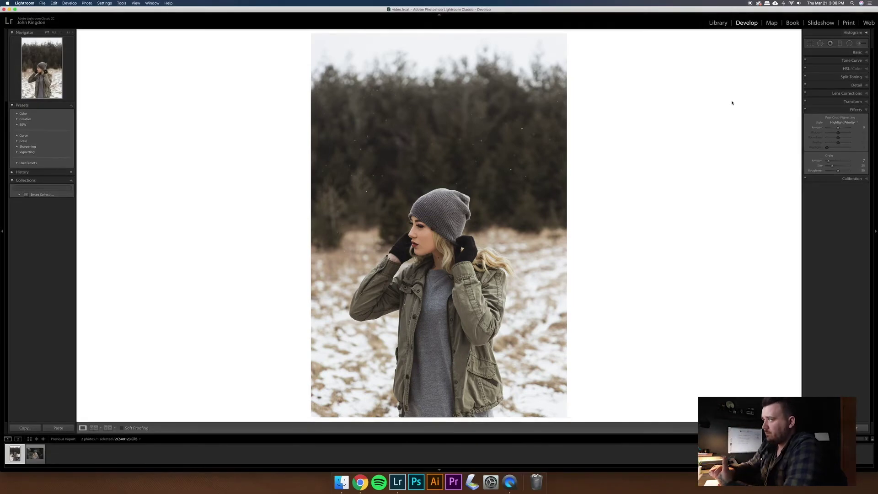
Step: Switch to the close-up portrait among the pine branches and convert it to the Black & White treatment
key(Right)
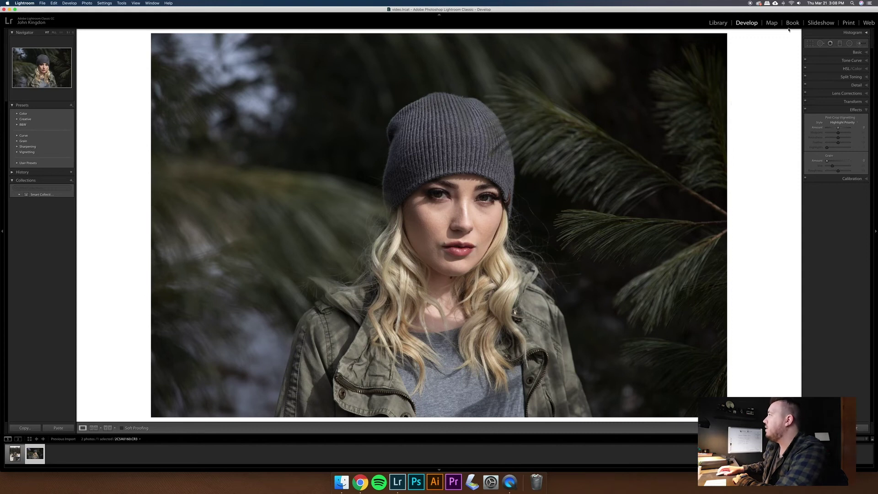
click(855, 52)
click(855, 60)
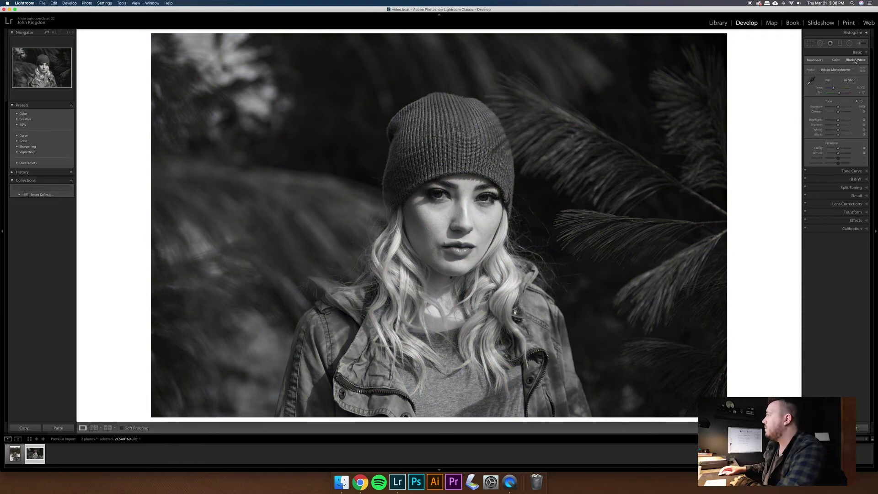
Step: Raise highlights to +32 and contrast to +13, lower shadows to -34, lift whites and blacks slightly, and compare with the unedited photo
drag(838, 120, 837, 126)
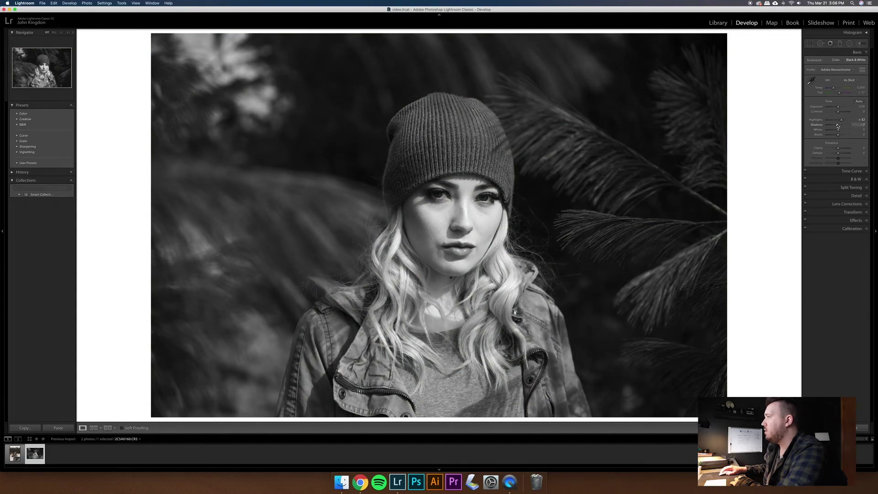
drag(840, 131, 834, 127)
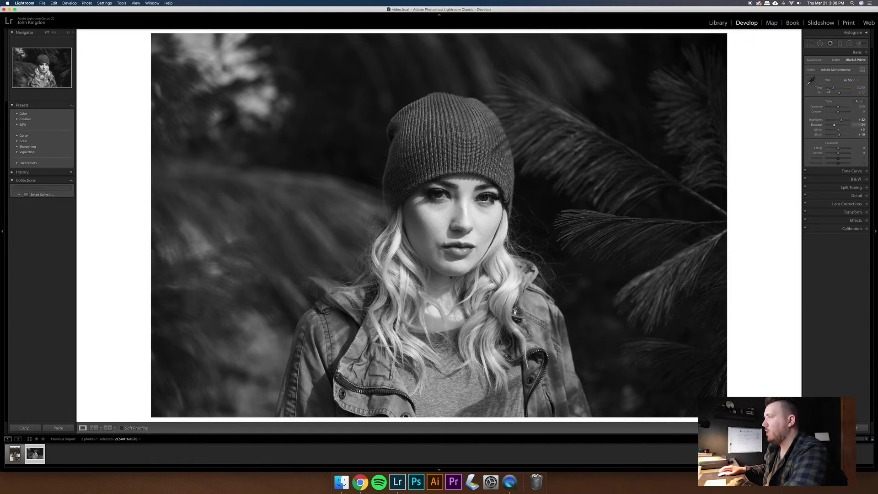
key(backslash)
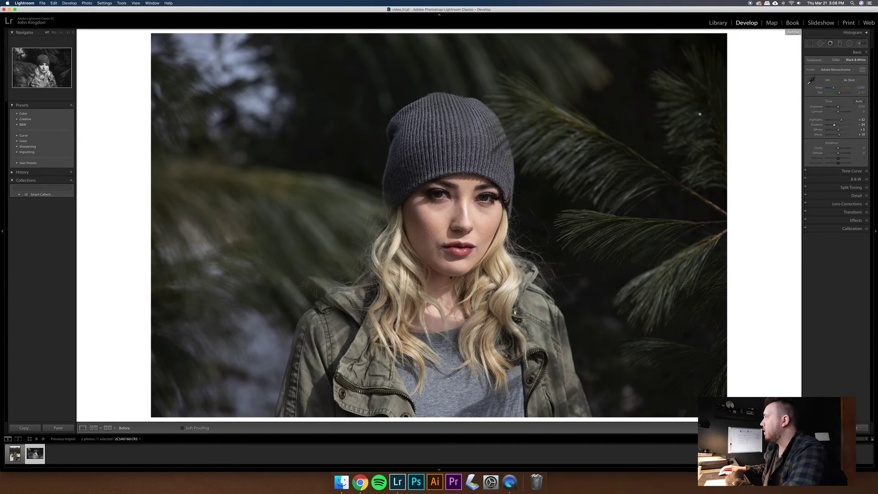
key(backslash)
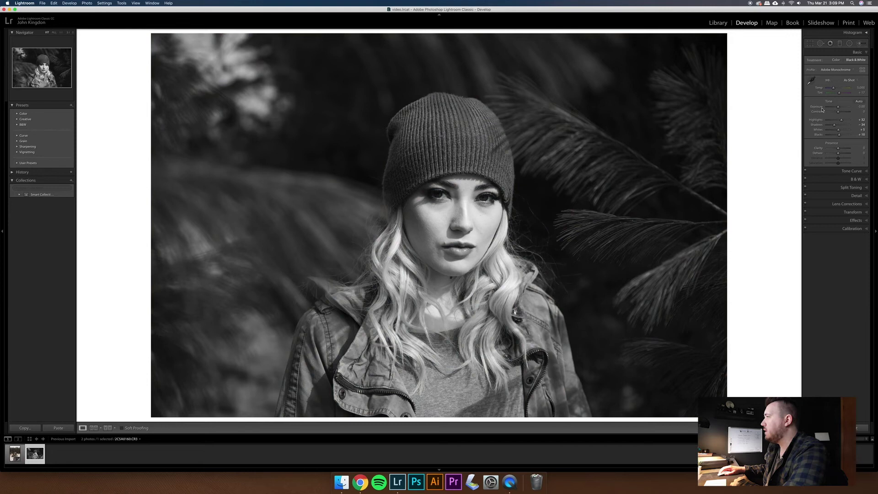
drag(838, 112, 839, 112)
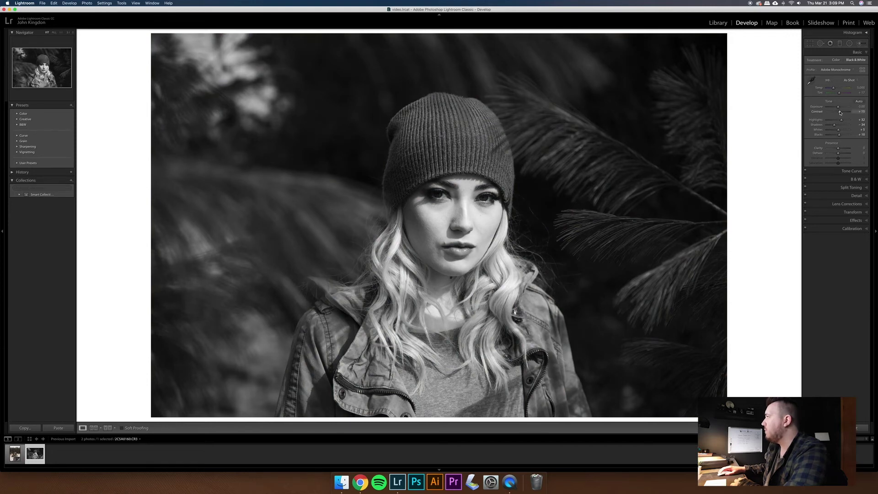
Step: Shape the tone curve into a soft S, lifting the black point, deepening shadows, brightening highlights and lowering the white point slightly
click(851, 171)
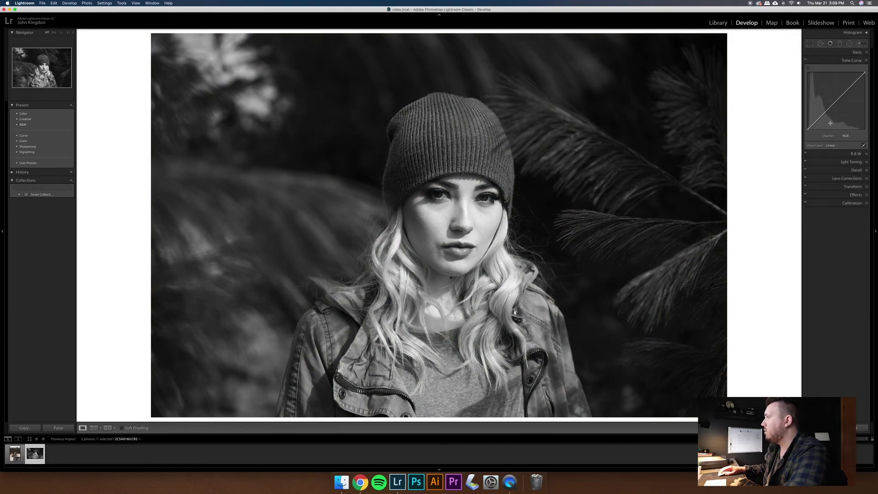
drag(807, 129, 806, 128)
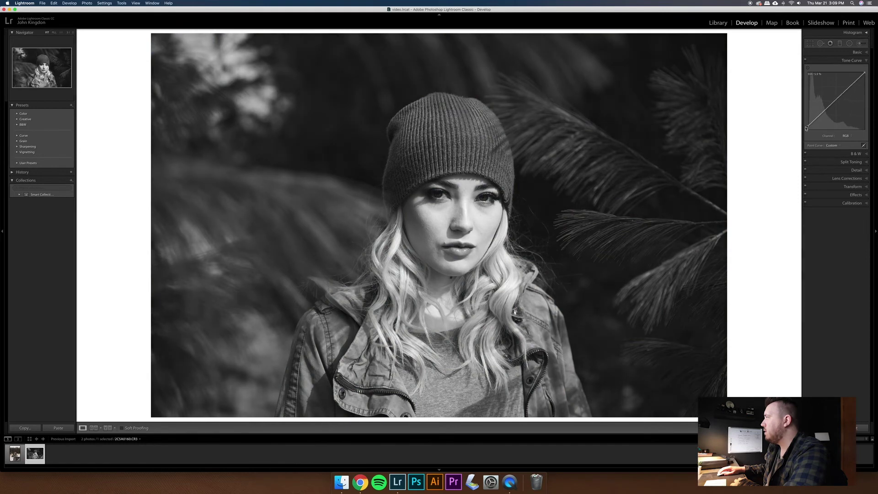
drag(814, 121, 816, 123)
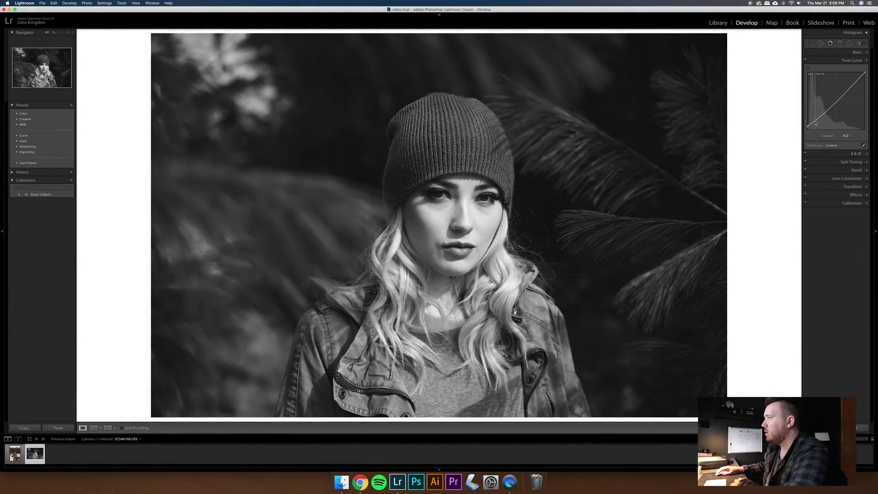
drag(851, 89, 847, 87)
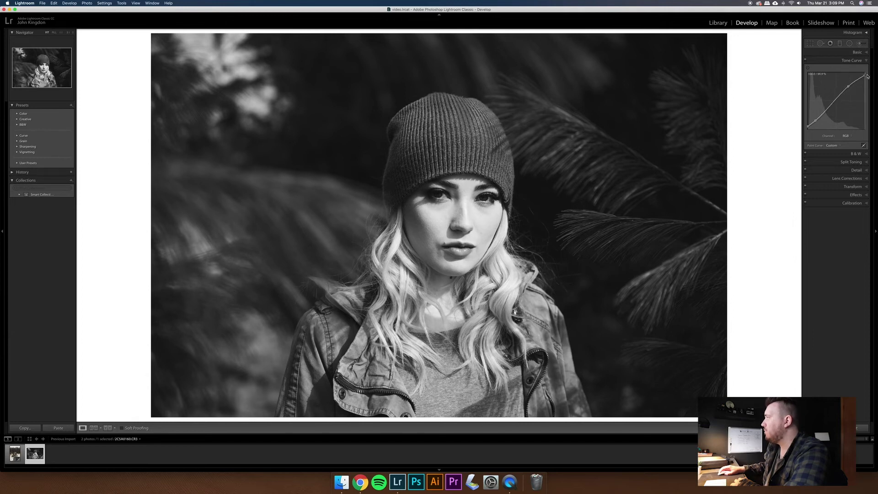
Step: In the Black & White Mix, darken reds and oranges slightly and brighten yellows strongly and greens moderately
click(844, 155)
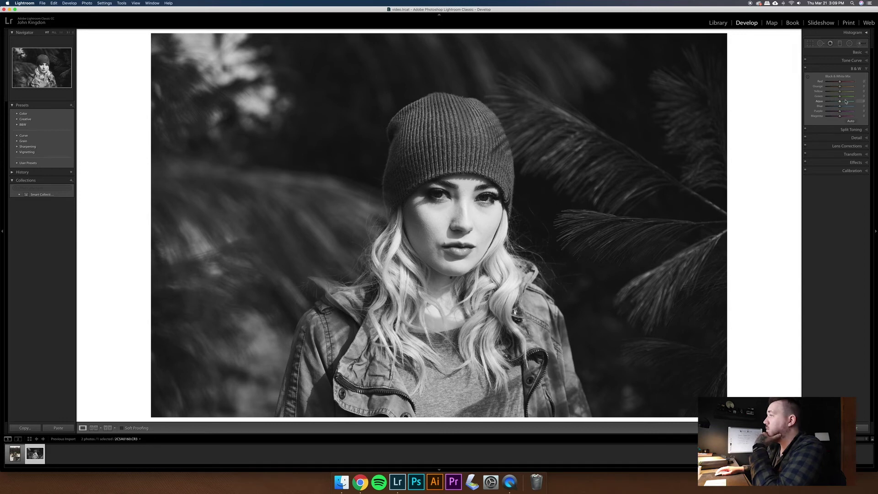
mouse_move(839, 81)
mouse_down()
mouse_move(868, 82)
mouse_move(824, 82)
mouse_move(849, 85)
mouse_move(838, 84)
mouse_up()
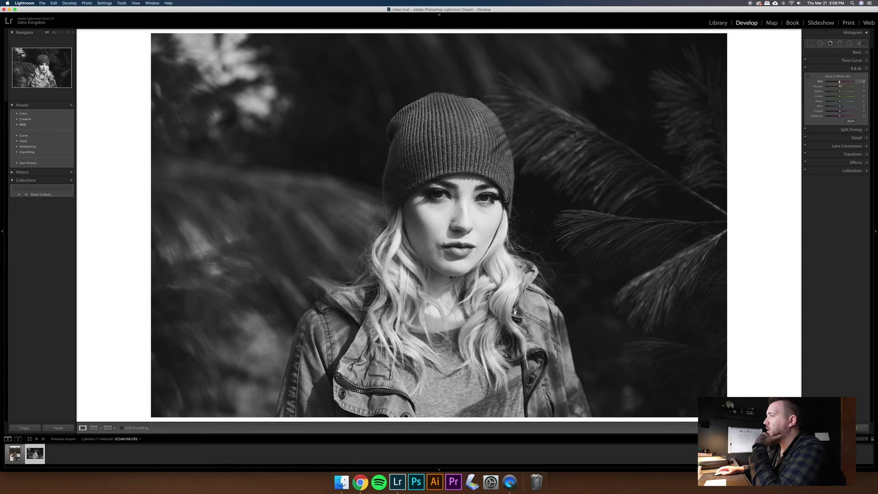
mouse_move(840, 84)
mouse_down()
mouse_move(828, 84)
mouse_move(842, 85)
mouse_up()
drag(840, 87, 846, 92)
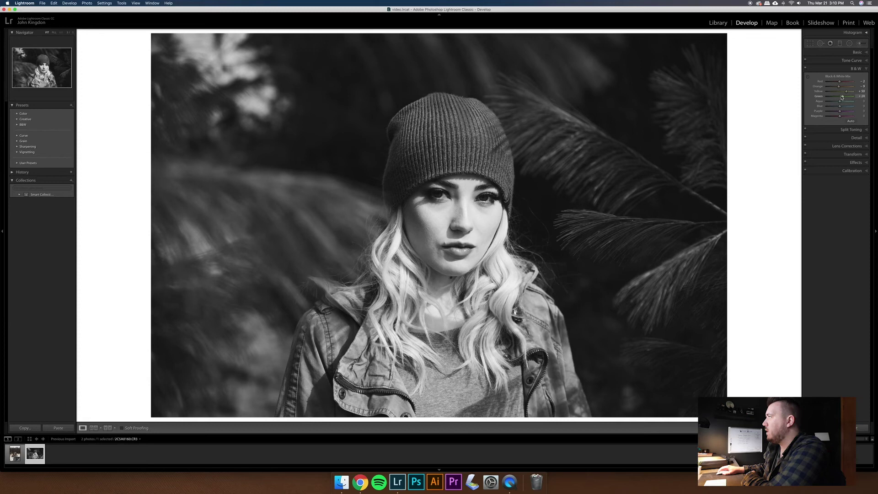
drag(843, 97, 843, 97)
Step: Keep aqua neutral in the Black & White Mix and brighten blues, purples and magentas slightly
double_click(839, 101)
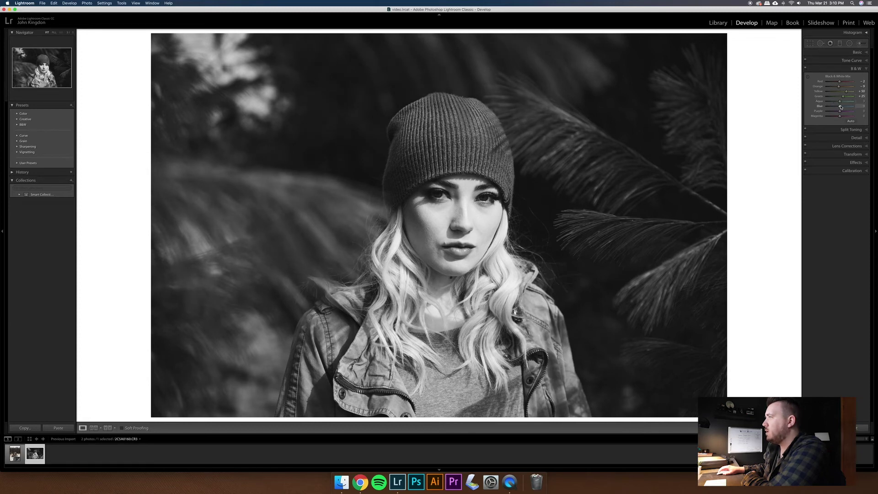
mouse_move(838, 107)
mouse_down()
mouse_move(829, 107)
mouse_move(841, 106)
mouse_up()
drag(841, 108, 843, 108)
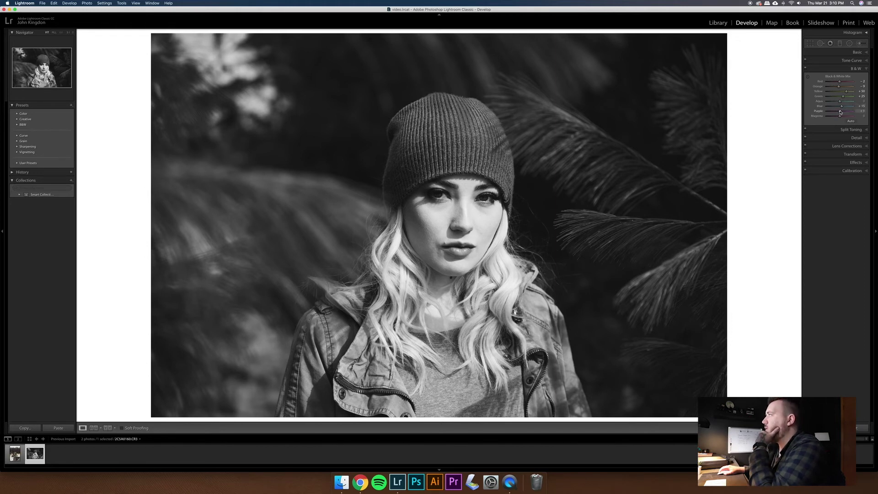
drag(840, 116, 836, 116)
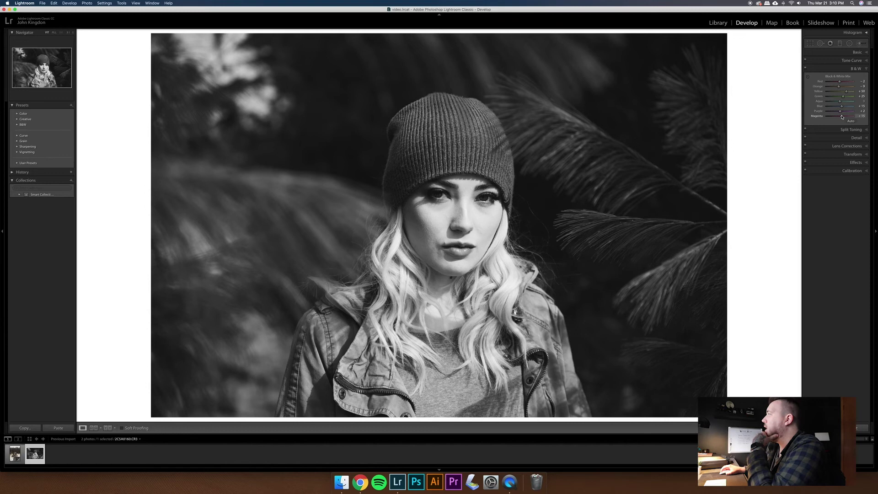
Step: Try the lens profile corrections on the portrait
click(853, 154)
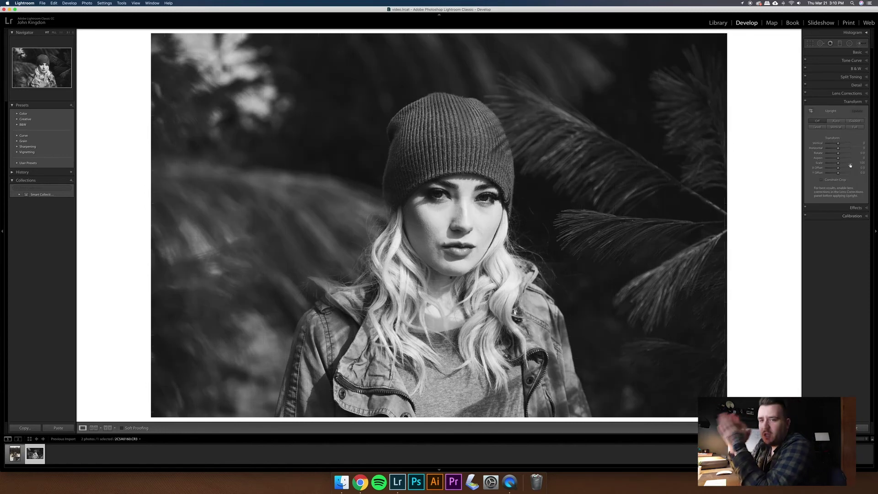
click(854, 94)
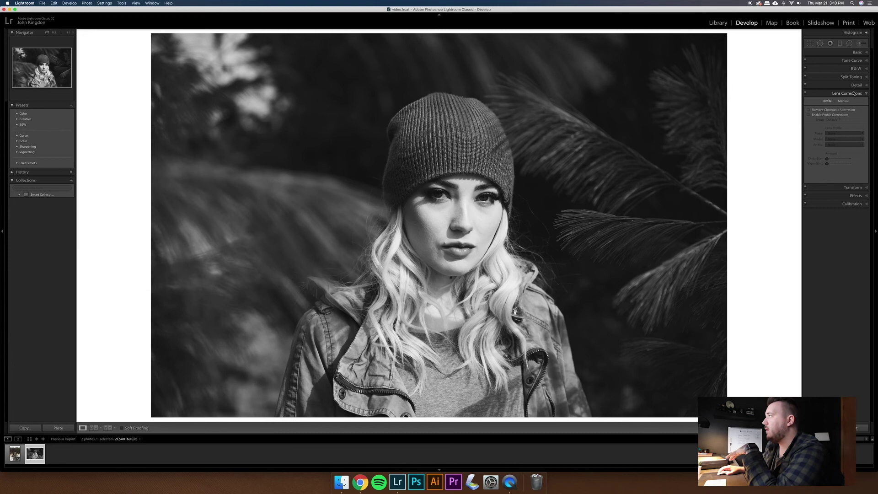
click(840, 116)
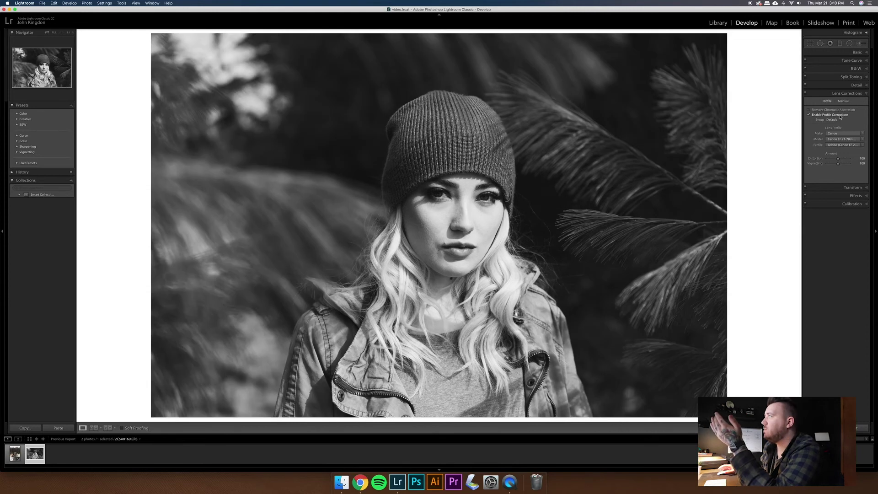
click(839, 116)
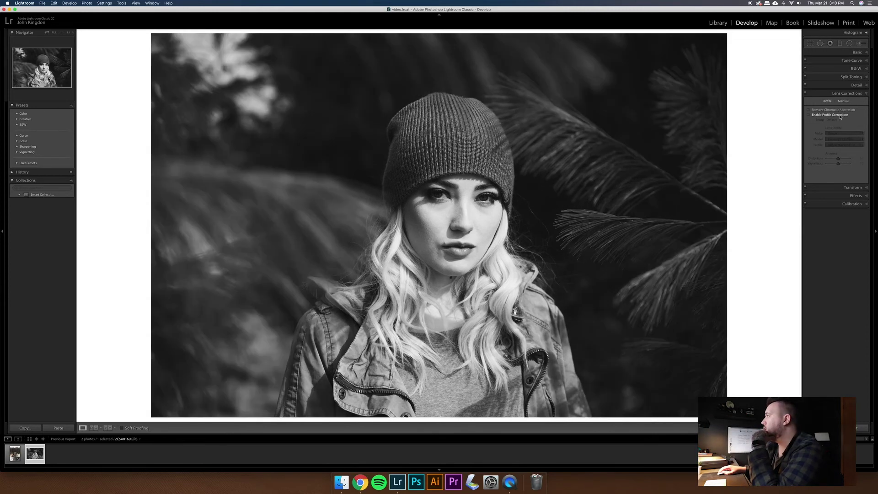
click(852, 187)
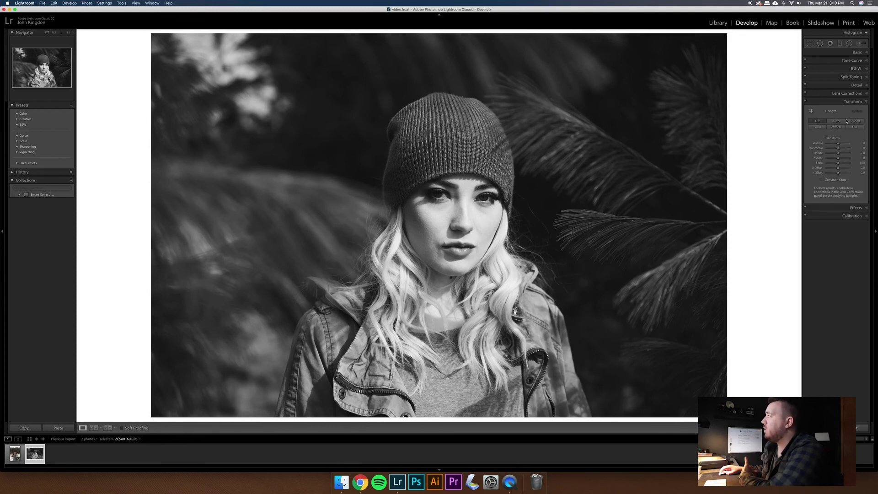
Step: Add grain to the portrait with an amount of about 36 and a size of about 51, judging it at close zoom
click(856, 208)
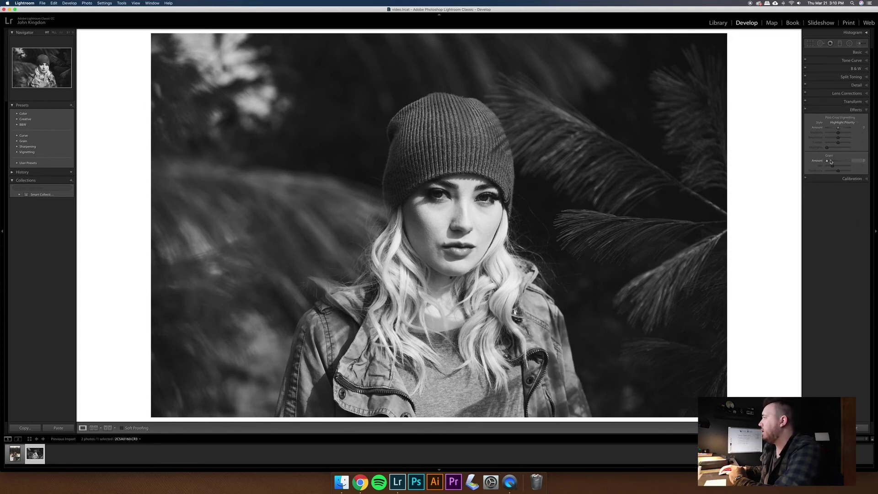
drag(830, 162, 835, 165)
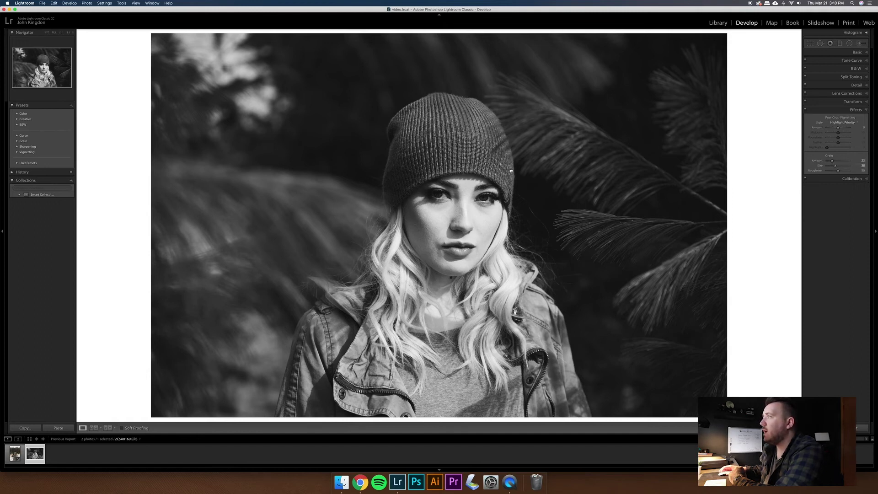
click(511, 171)
scroll(527, 165, up, 5)
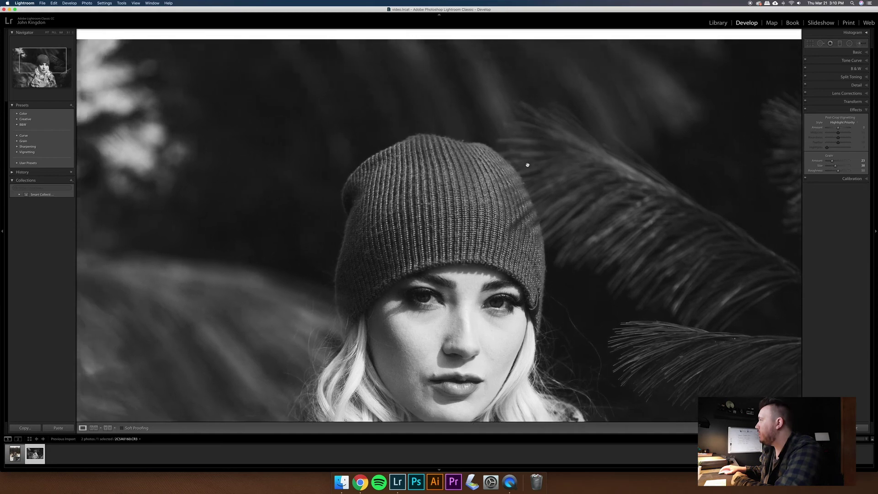
drag(835, 165, 833, 161)
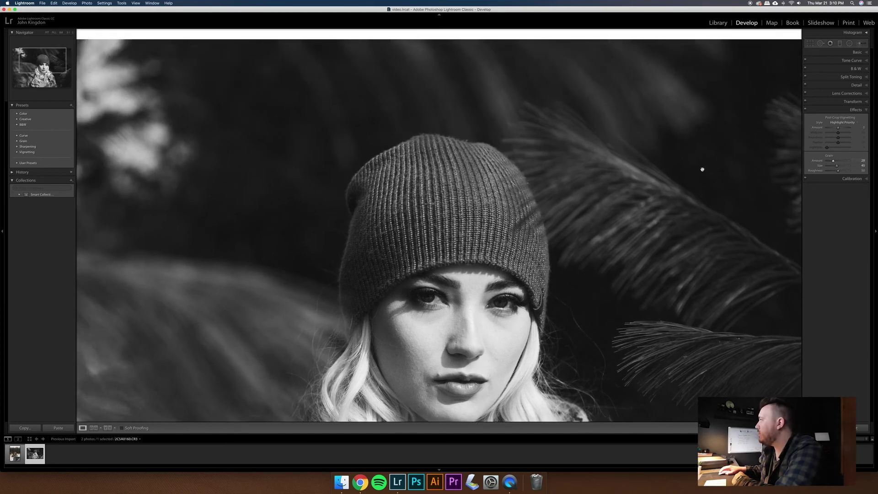
drag(833, 161, 838, 166)
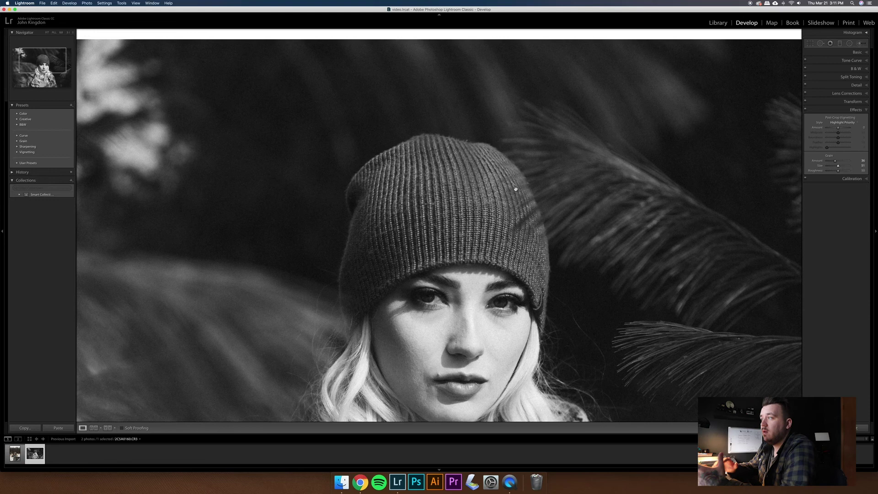
Step: Reduce the grain to a size of about 43 and an amount of about 22, and view the portrait with the interface hidden
scroll(516, 189, down, 2)
click(512, 189)
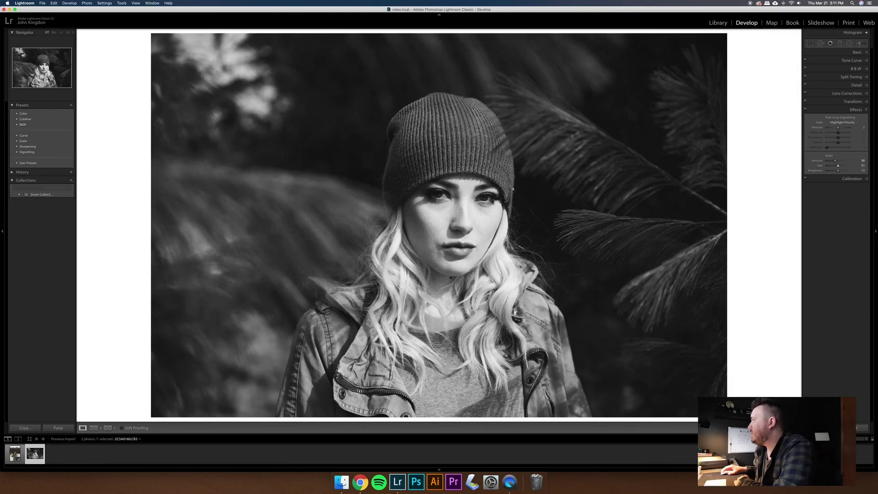
drag(838, 166, 836, 166)
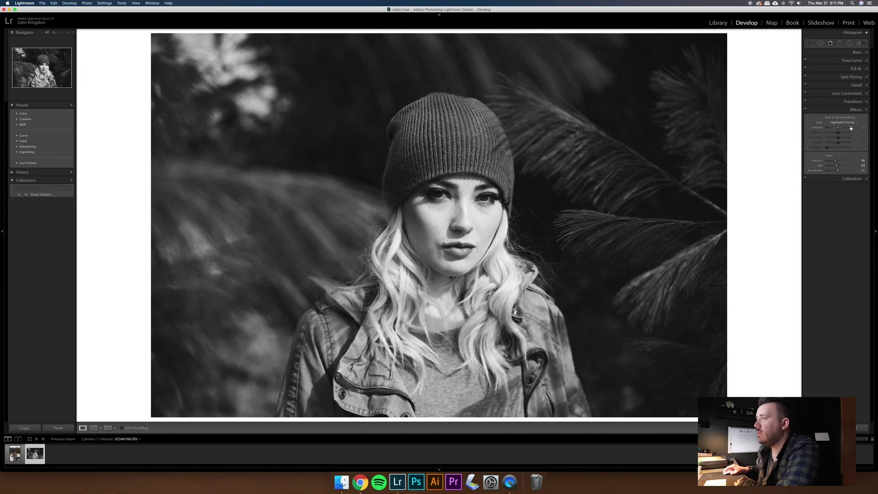
drag(834, 161, 832, 161)
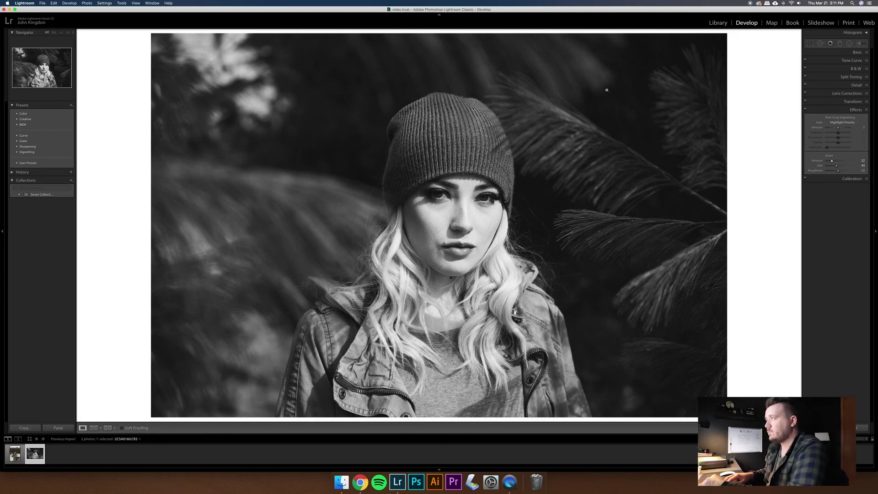
key(Left)
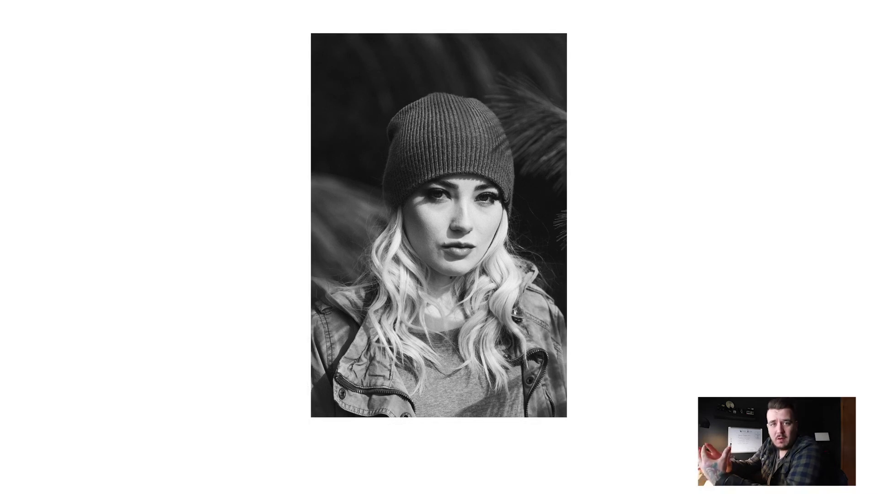